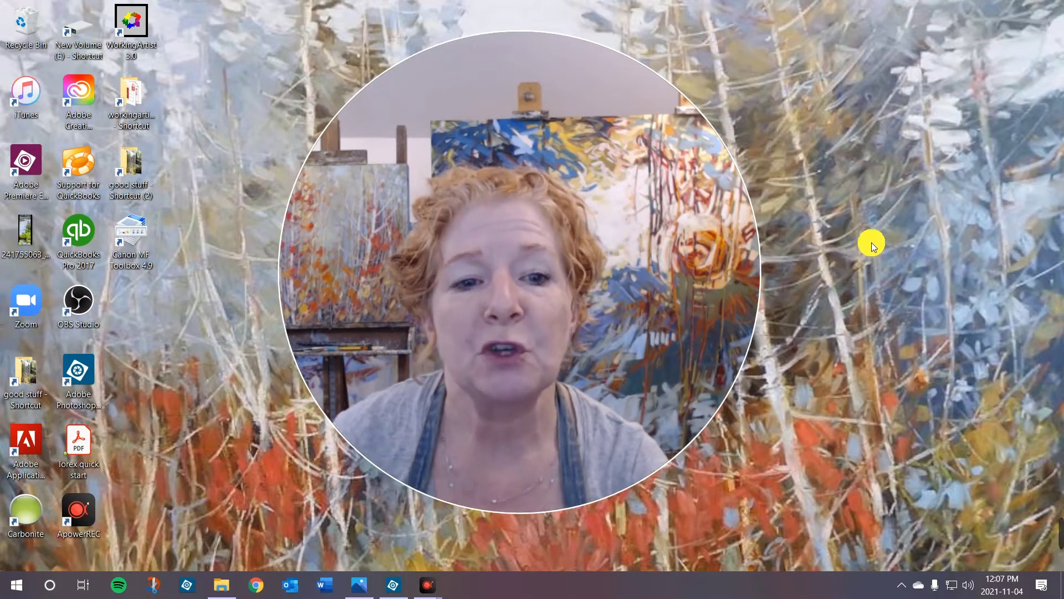
left_click_drag(396, 79, 513, 188)
left_click_drag(477, 243, 887, 422)
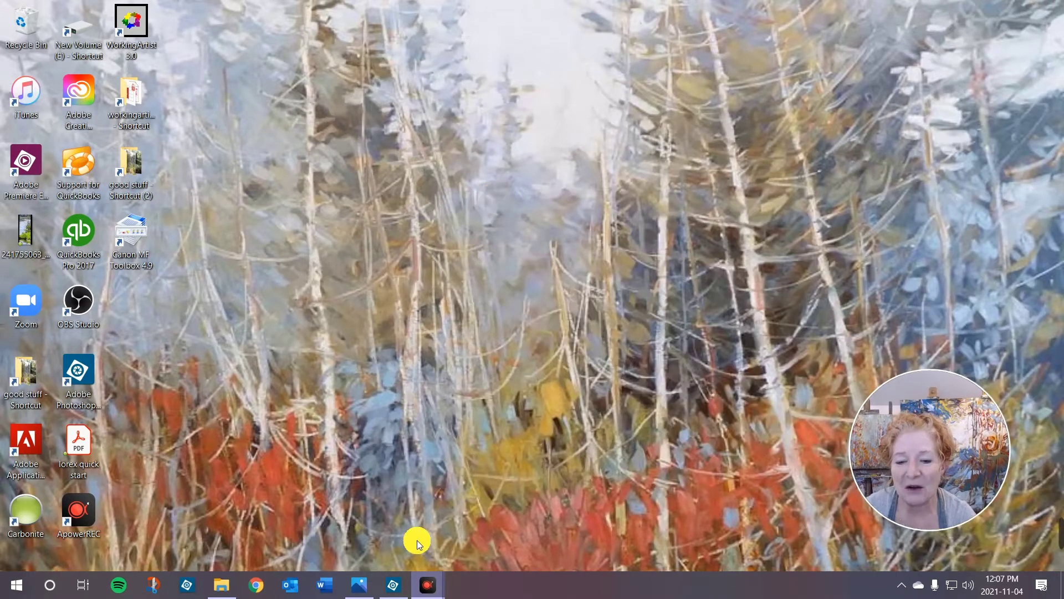
Step: Switch to Photoshop Elements, where the forest photo IMG_6231.JPEG is open
left_click(359, 587)
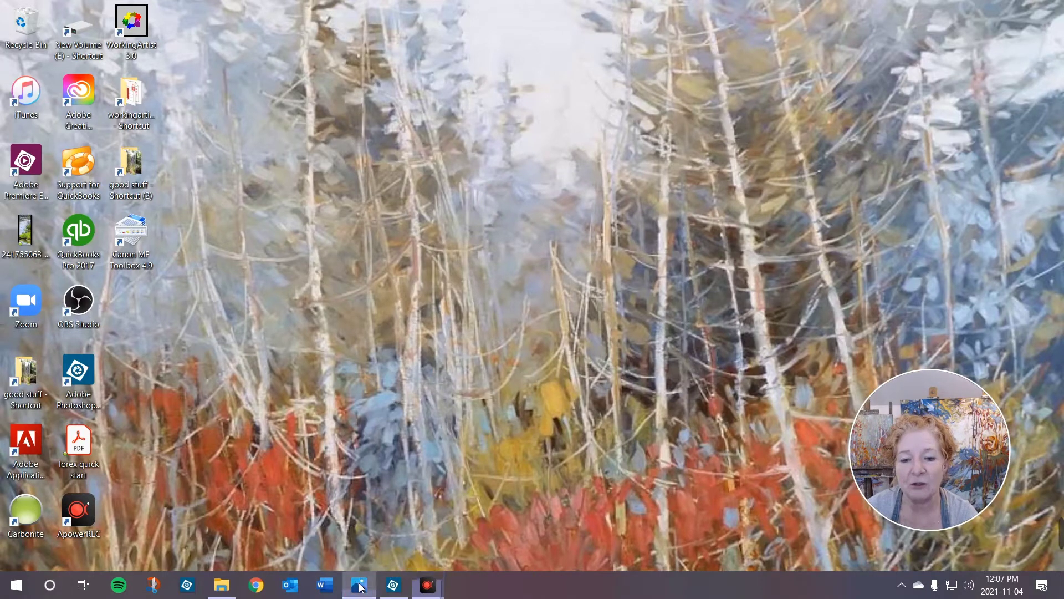
left_click(394, 586)
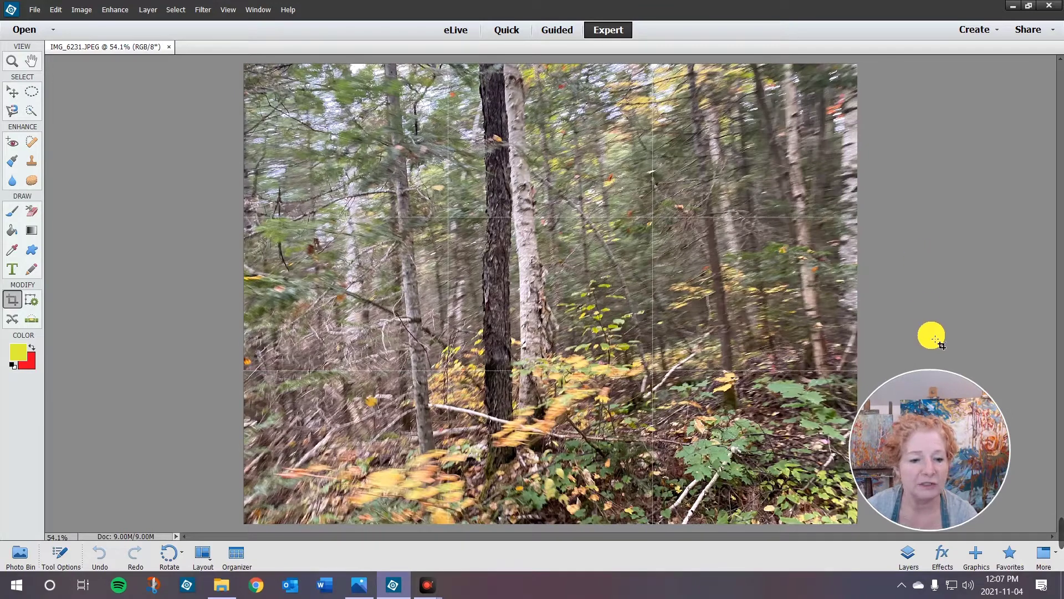
left_click_drag(943, 392, 975, 375)
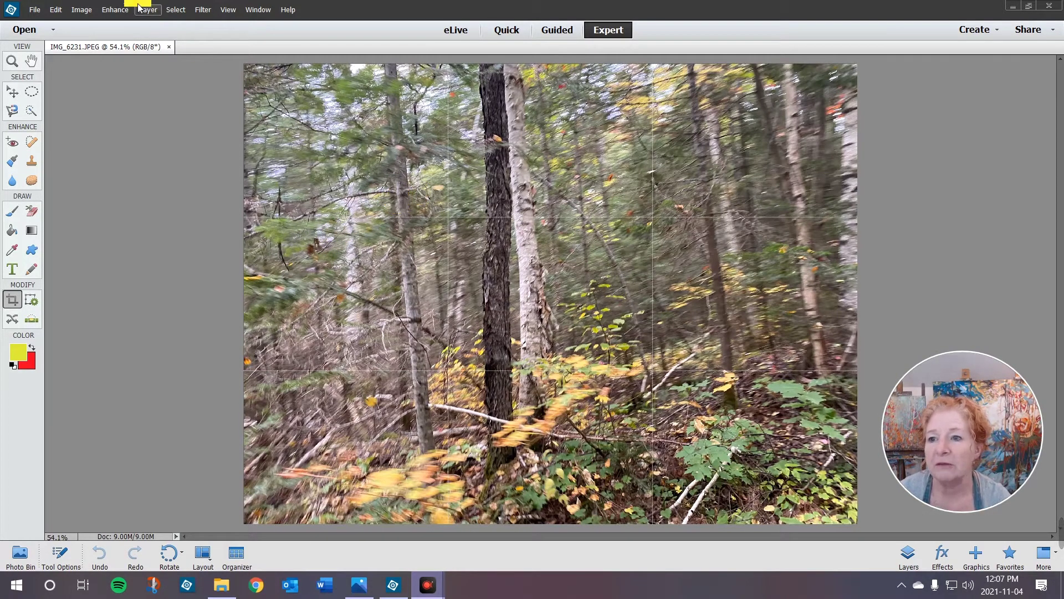
Step: Open the Hue/Saturation adjustment for the forest photo and raise the Master saturation to +39
left_click(115, 10)
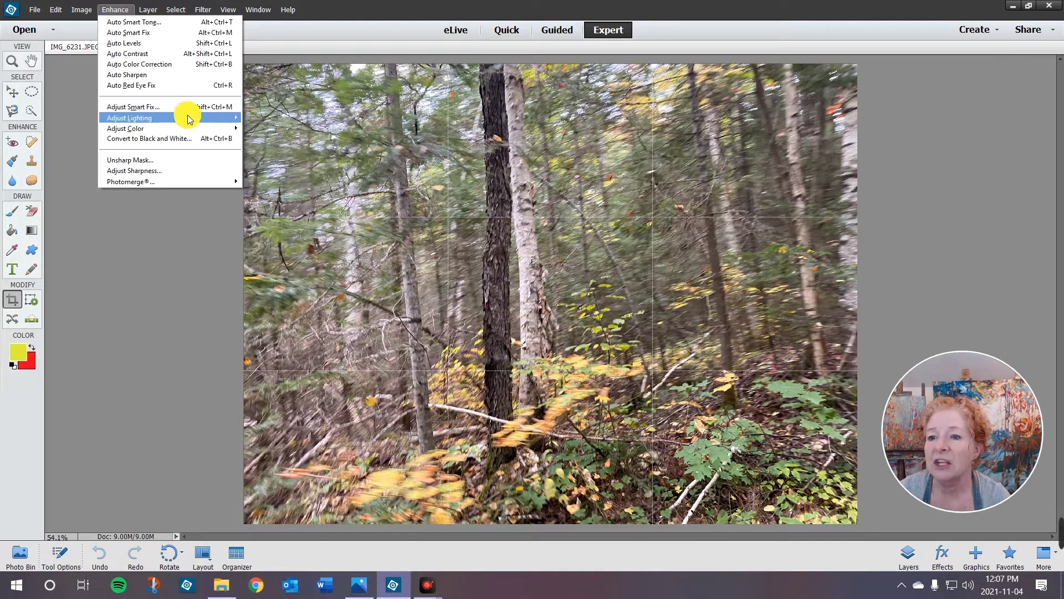
mouse_move(198, 133)
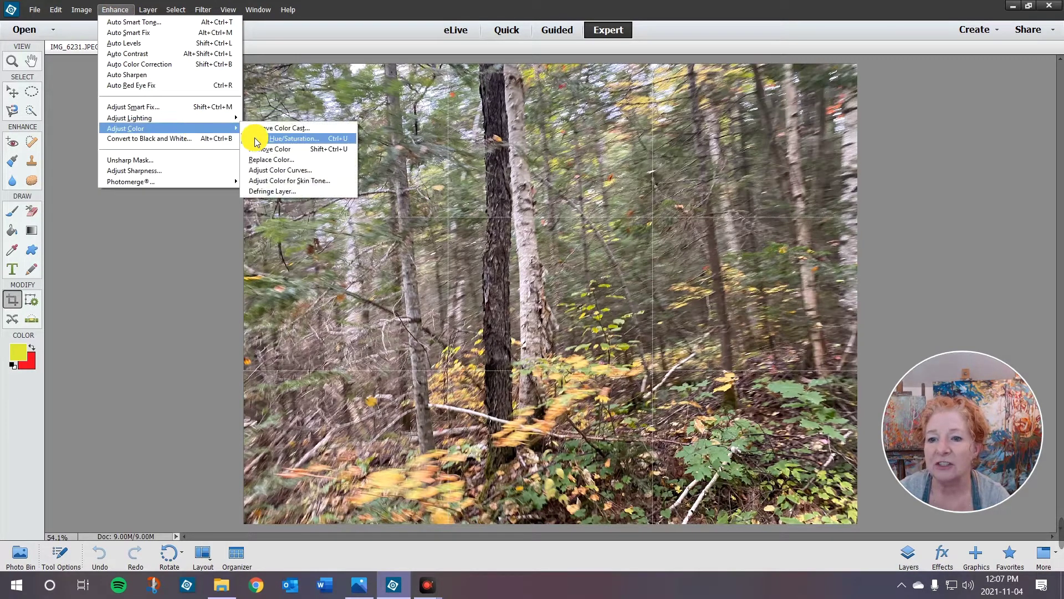
left_click(253, 138)
left_click_drag(182, 200, 199, 203)
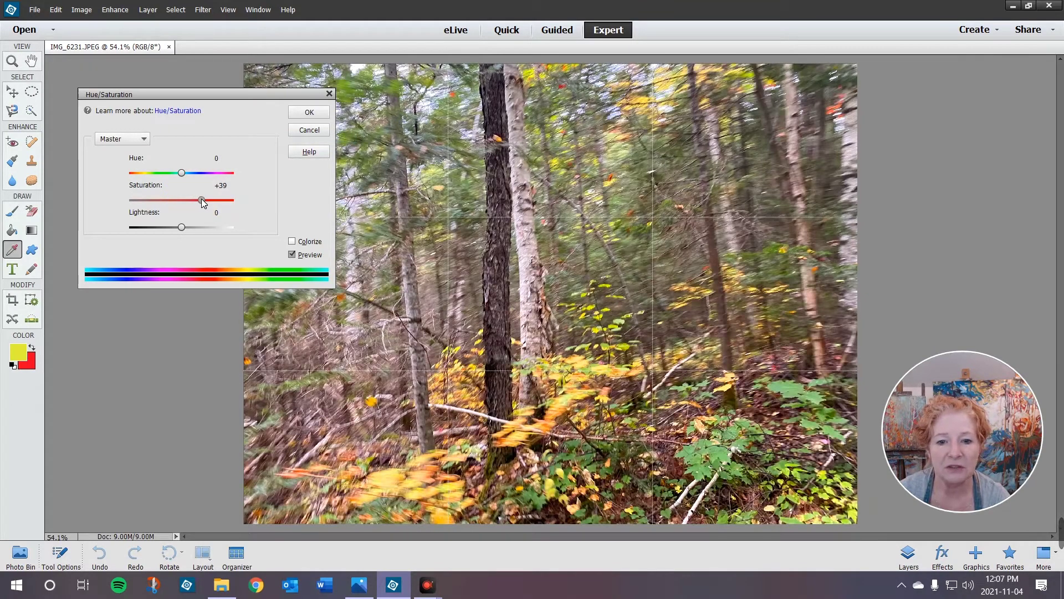
Step: Set the Yellows lightness to +41 and the Reds saturation to +20, then apply the Hue/Saturation adjustment
left_click(133, 139)
left_click(133, 168)
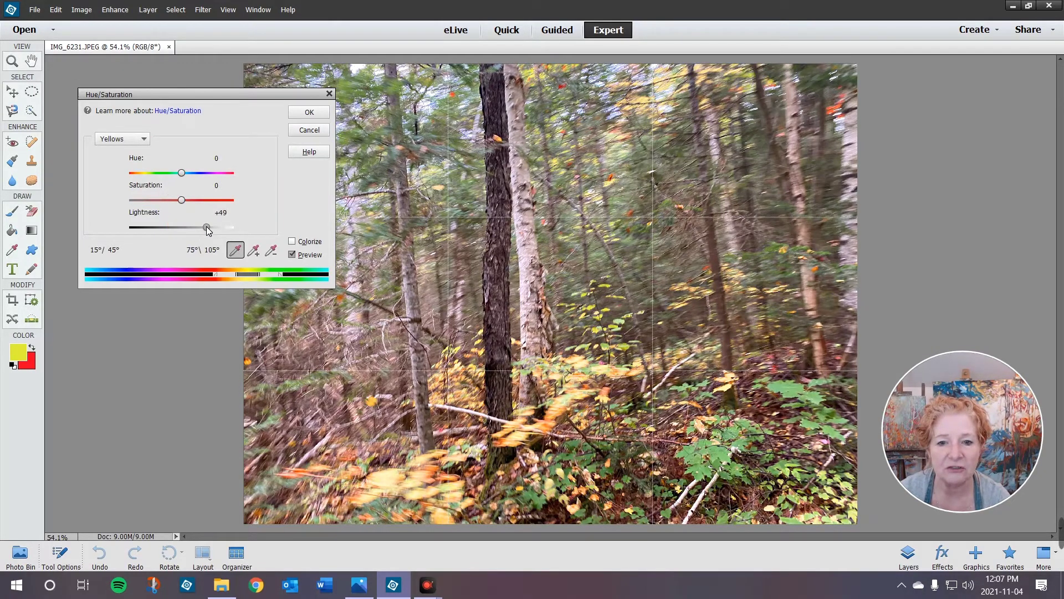
left_click(146, 138)
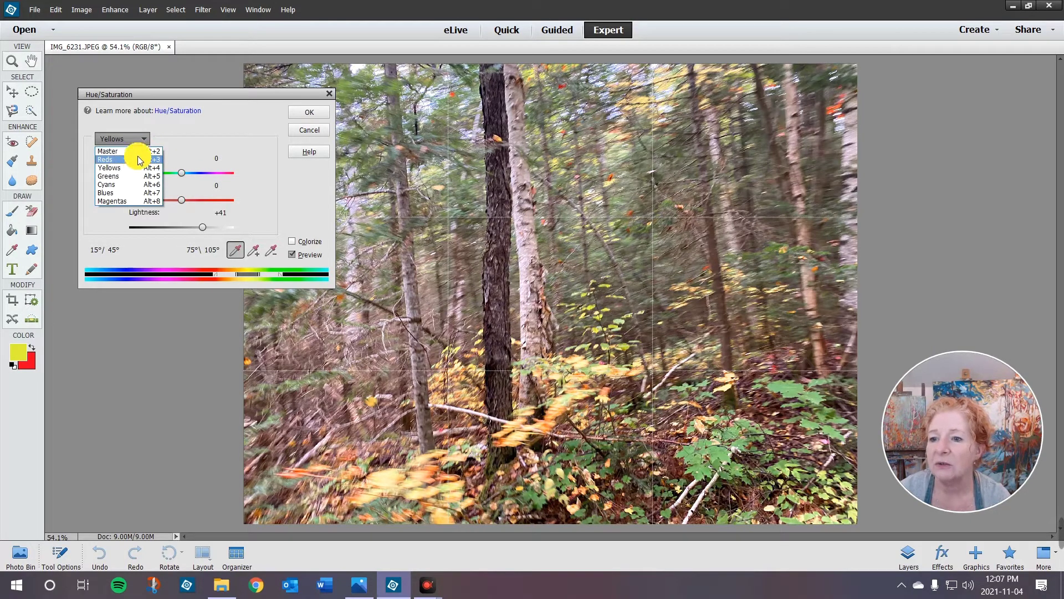
left_click(139, 160)
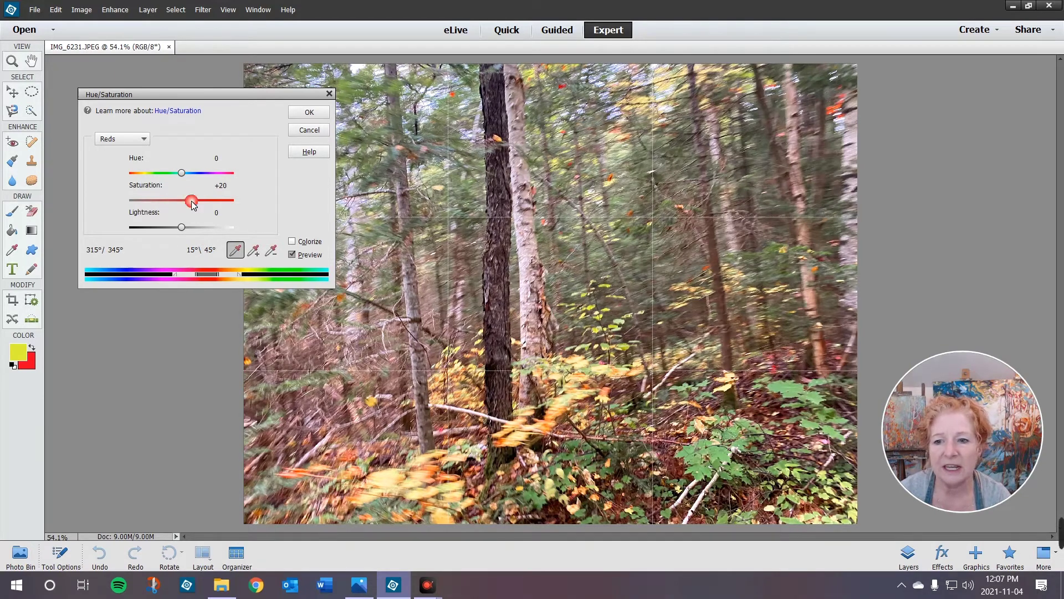
left_click(304, 114)
left_click(122, 11)
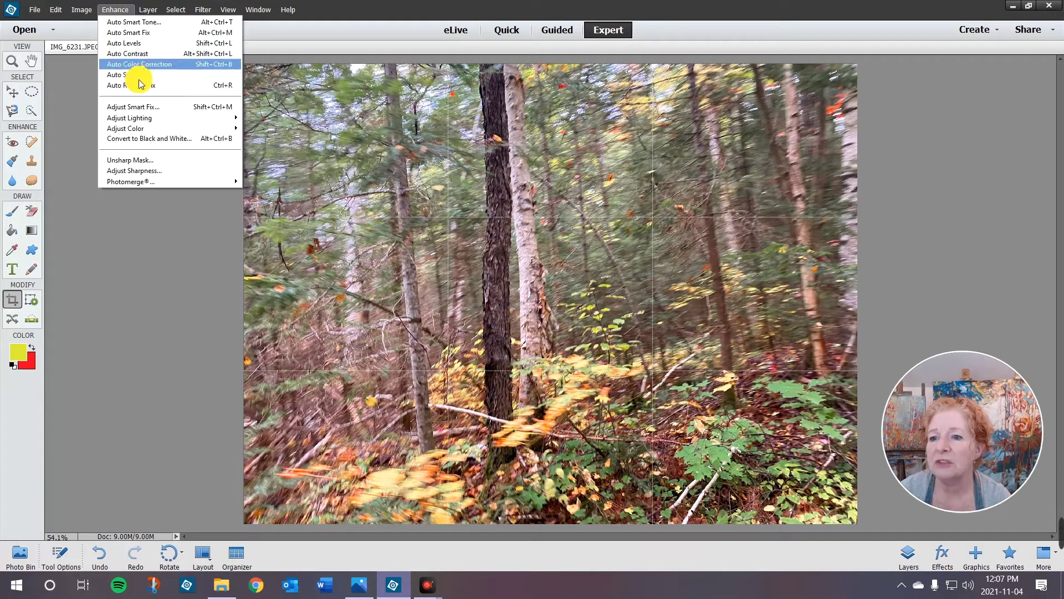
mouse_move(221, 121)
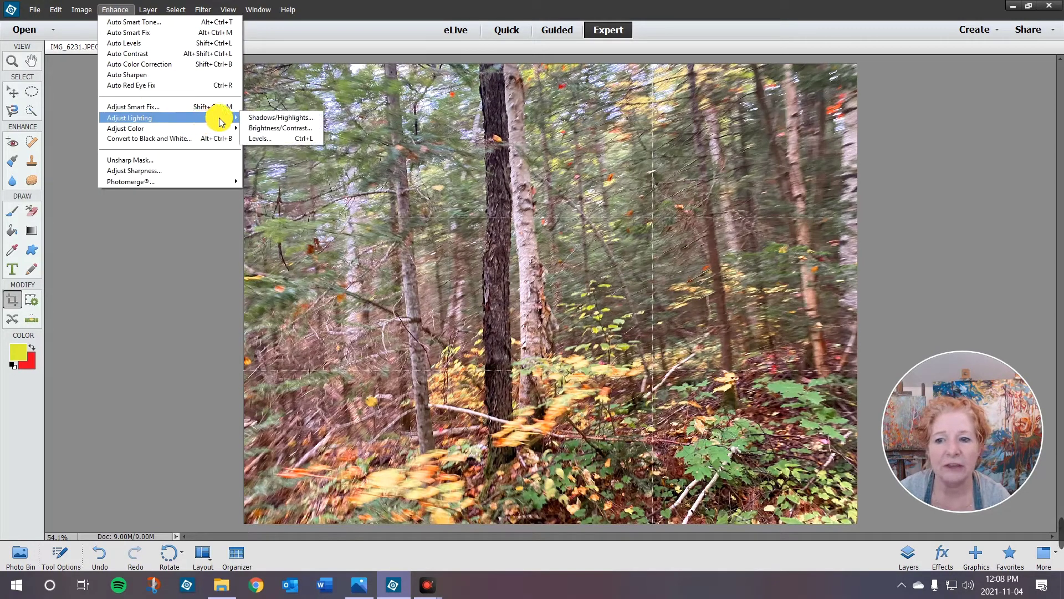
left_click(263, 141)
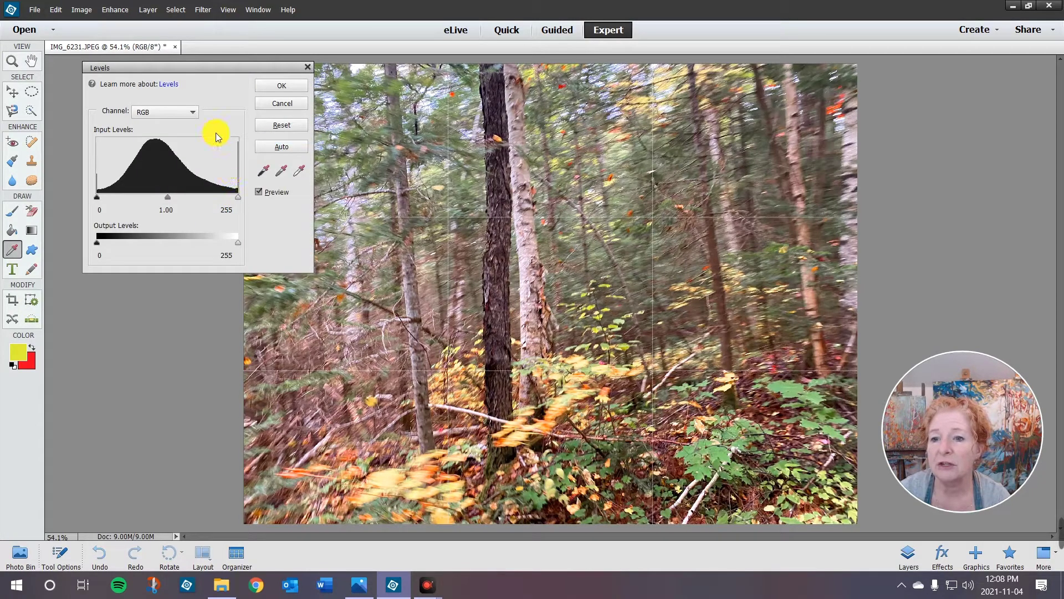
left_click(283, 104)
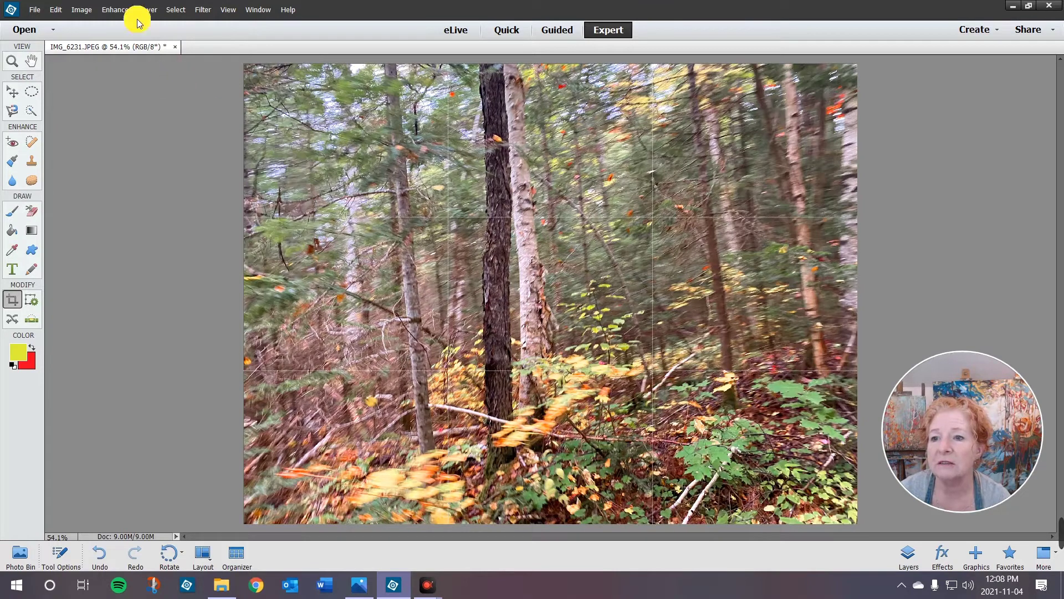
Step: Raise the photo's brightness to 11 with the Brightness/Contrast adjustment and apply it
left_click(120, 11)
mouse_move(193, 118)
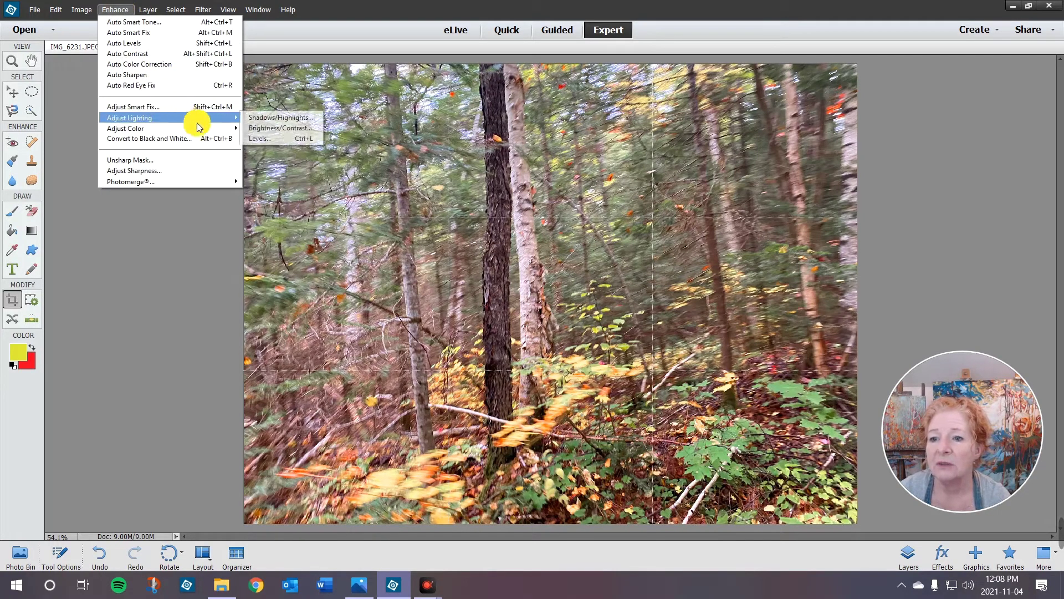
left_click(260, 130)
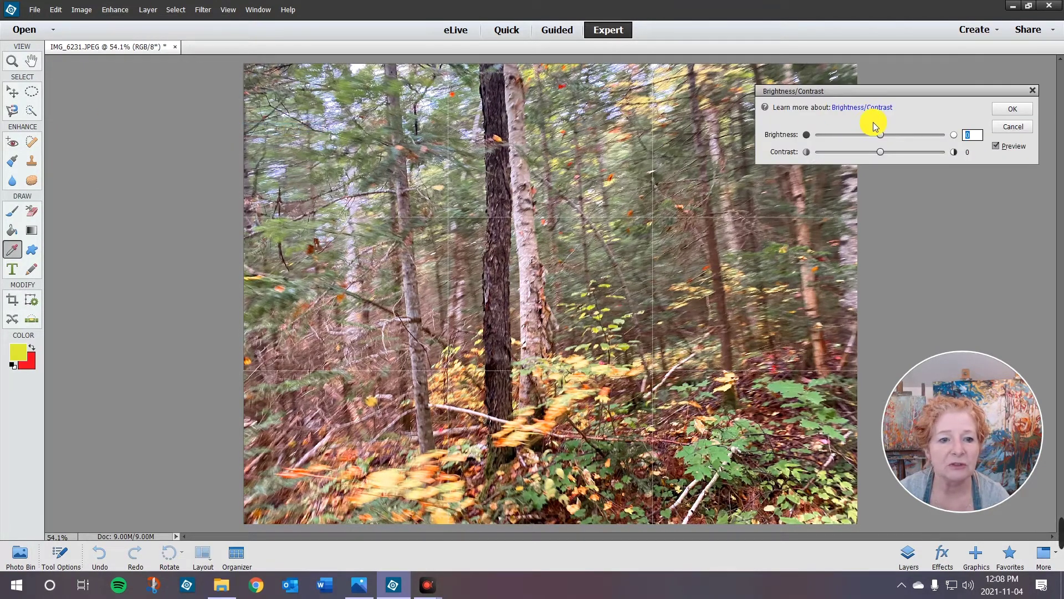
left_click_drag(883, 136, 886, 137)
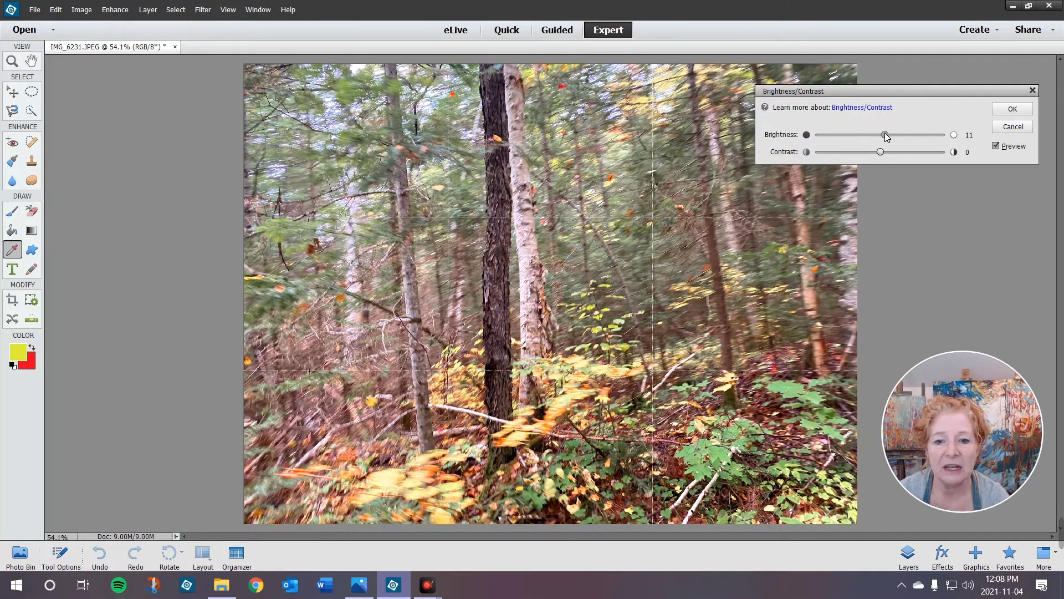
left_click(1022, 110)
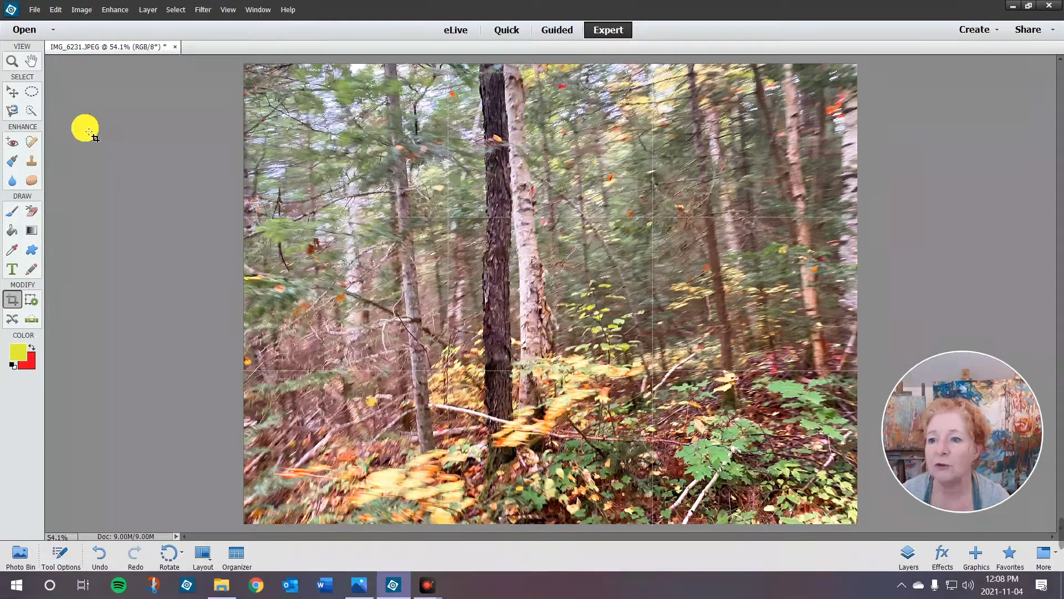
Step: Activate the Spot Healing Brush, show its tool options and look through the default brush presets
left_click(32, 142)
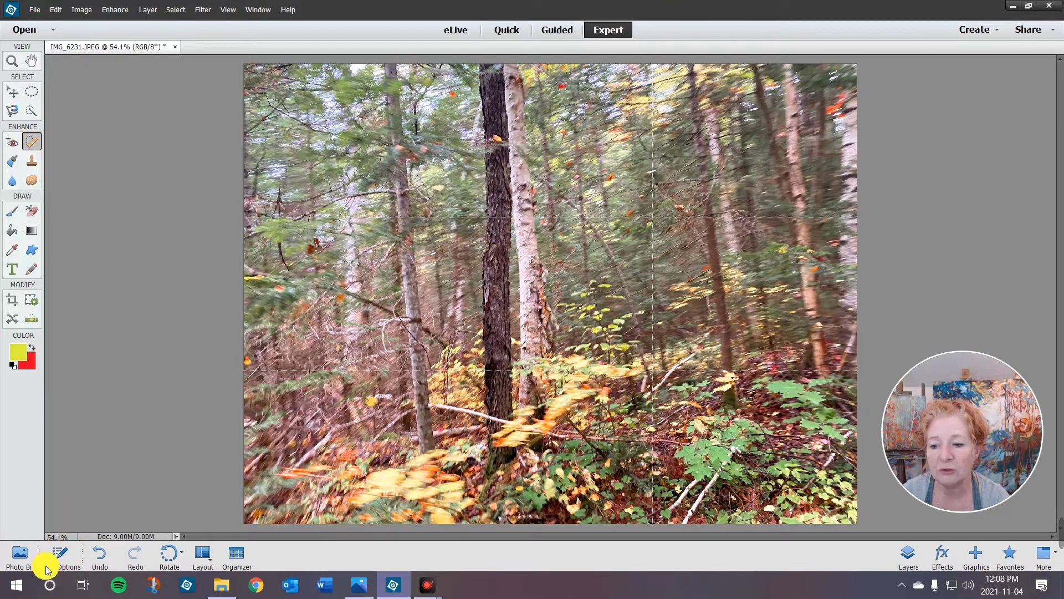
left_click(63, 553)
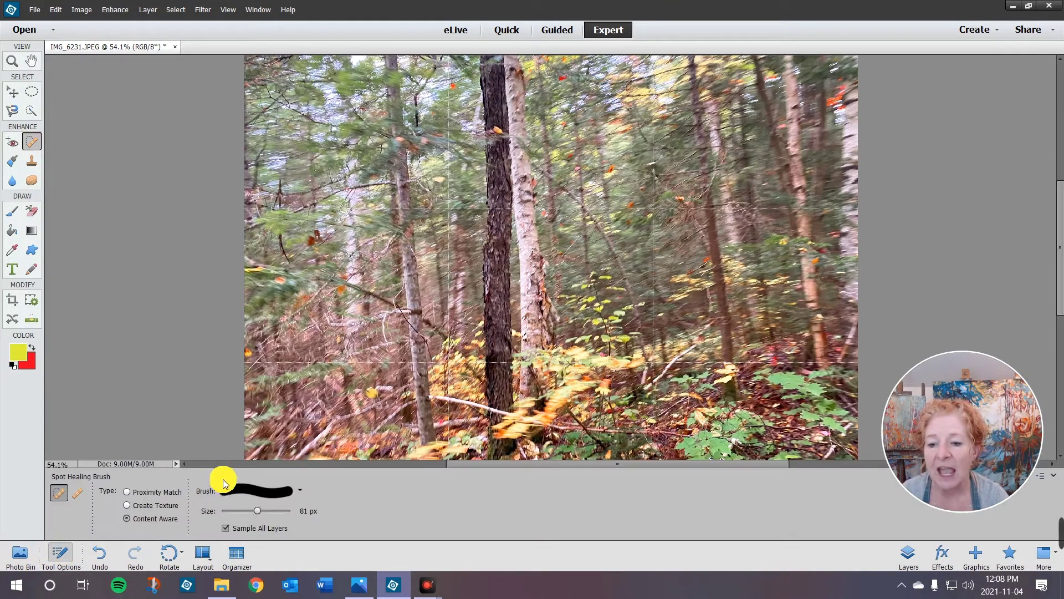
left_click(295, 494)
scroll(291, 433, "down", 3)
scroll(291, 433, "down", 3)
scroll(291, 433, "down", 1)
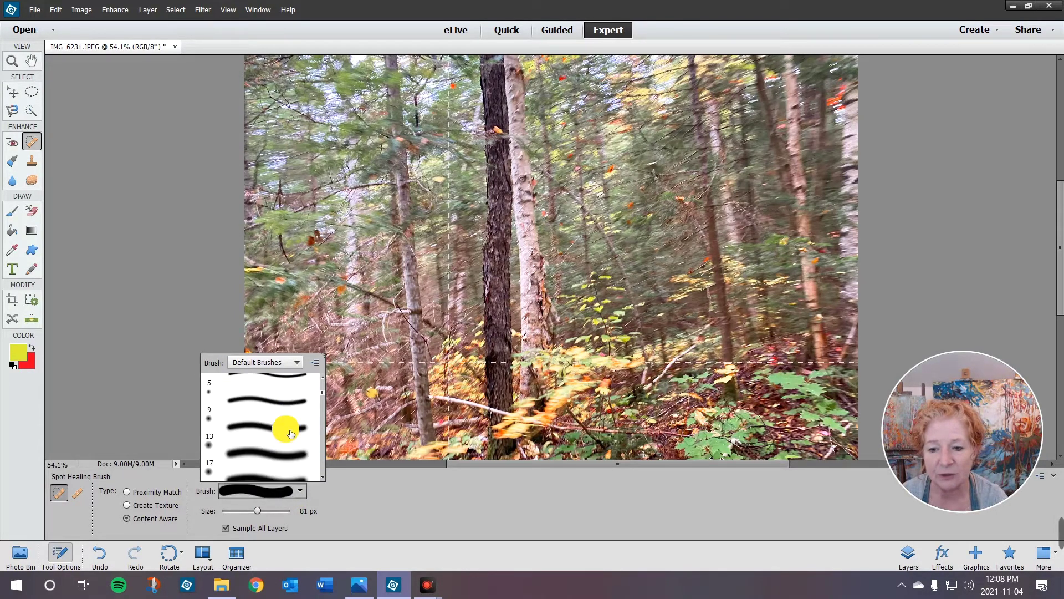
scroll(291, 433, "down", 5)
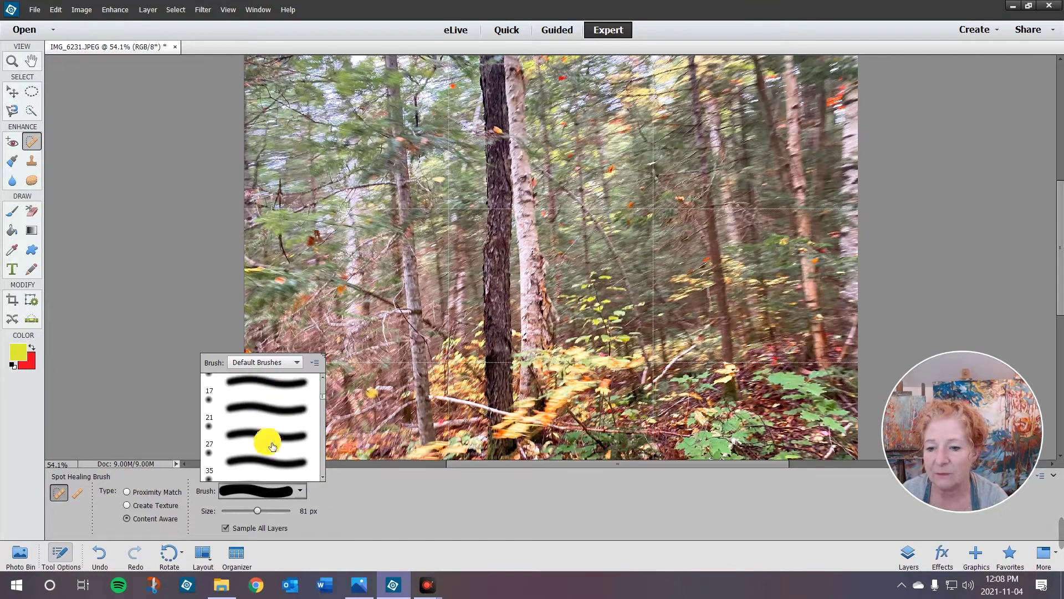
left_click(370, 511)
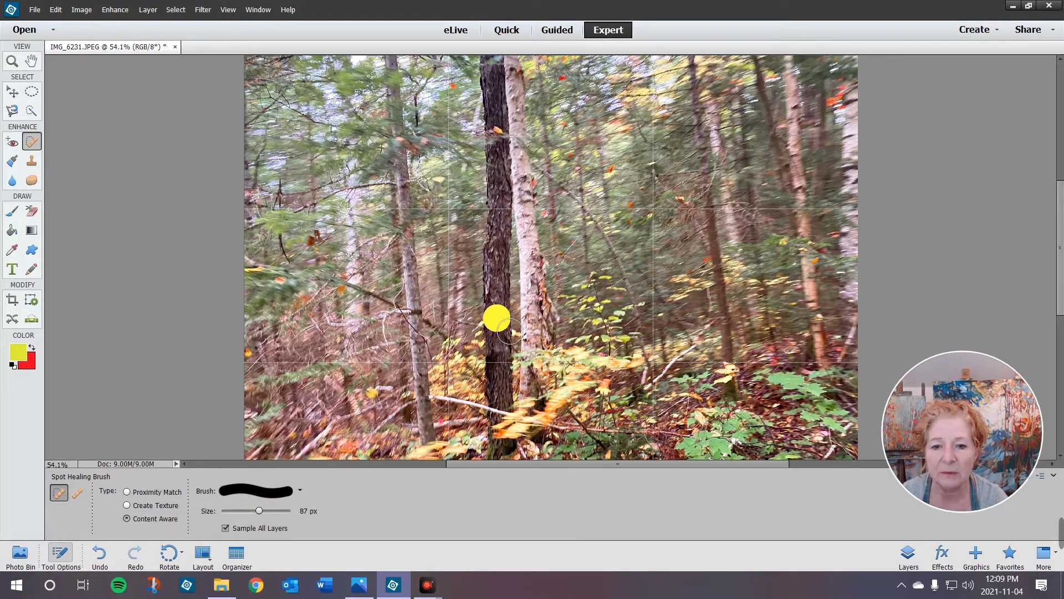
Step: Set the Spot Healing Brush size to 100 px to suit the width of the dark tree trunk
left_click(257, 512)
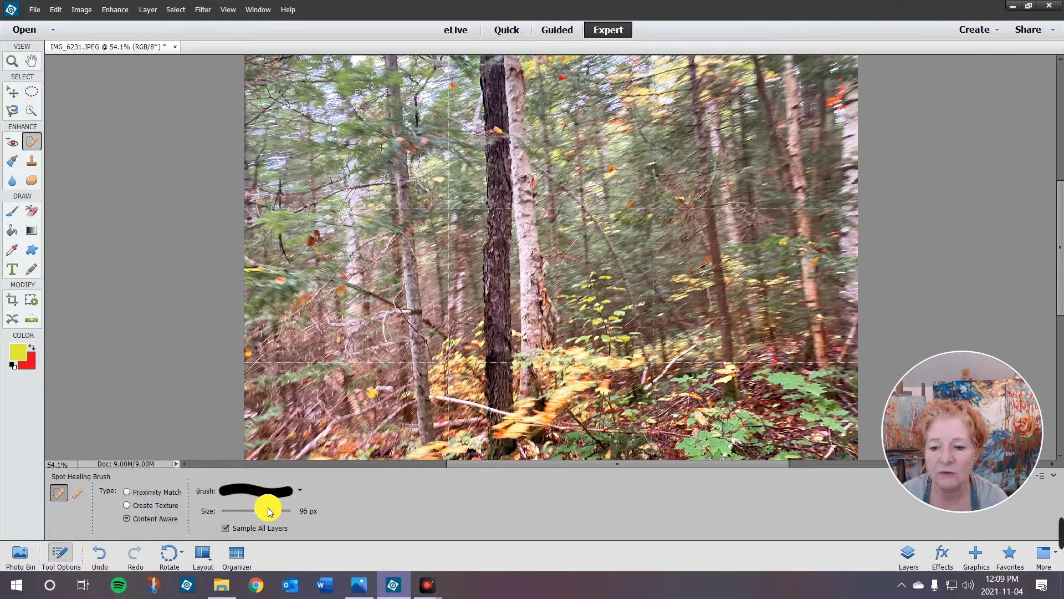
left_click_drag(261, 509, 263, 516)
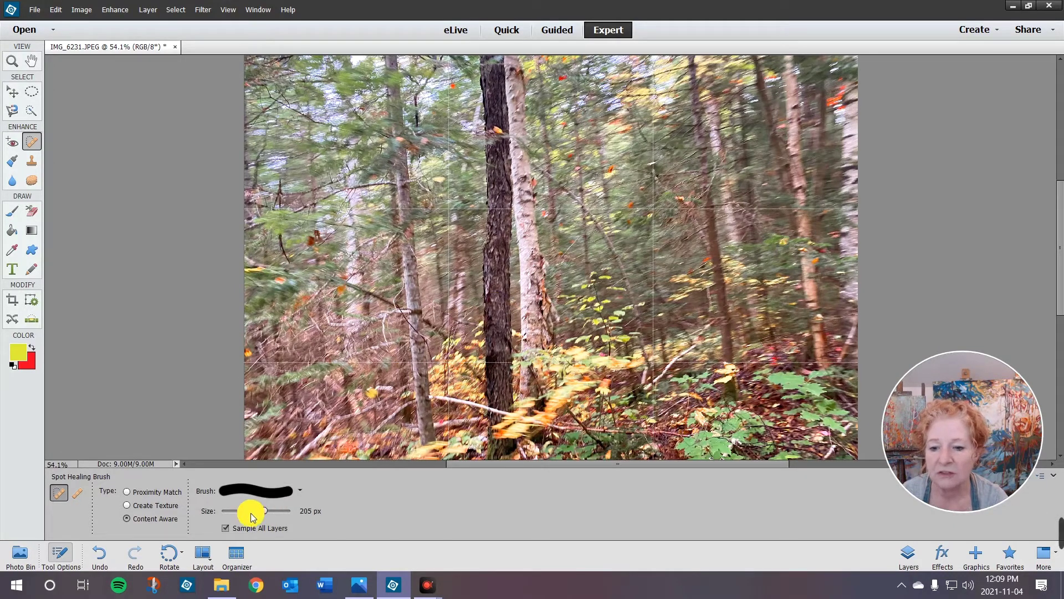
left_click(262, 512)
left_click_drag(499, 306, 505, 319)
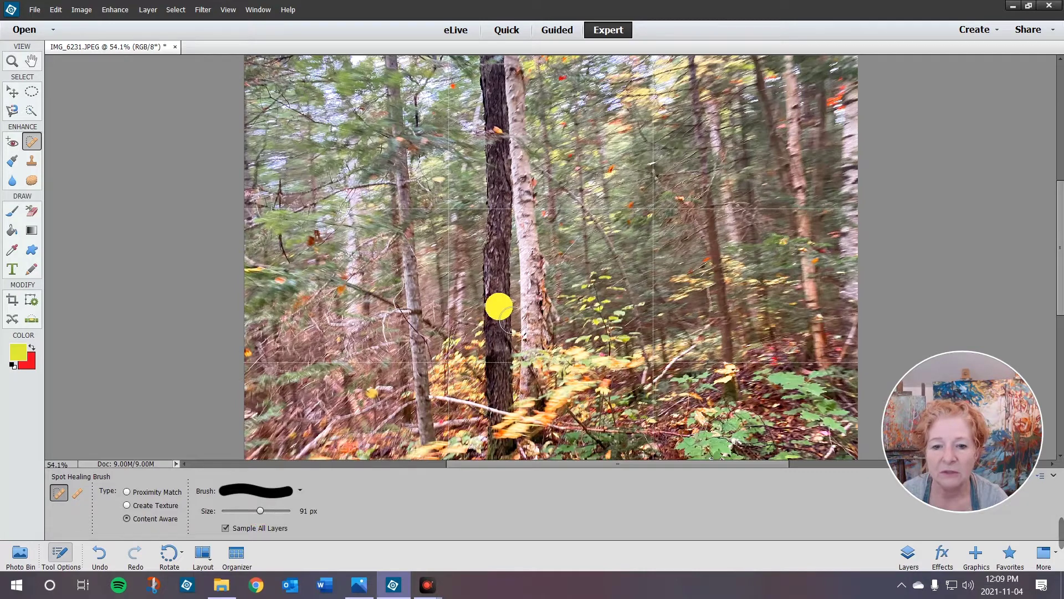
left_click(305, 511)
key("BackSpace")
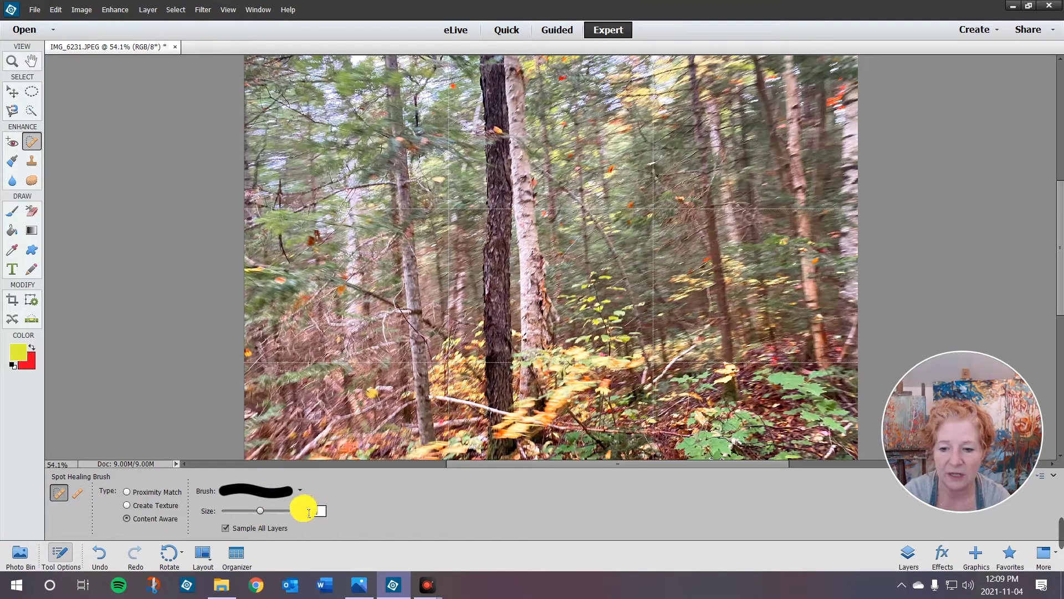
left_click(307, 511)
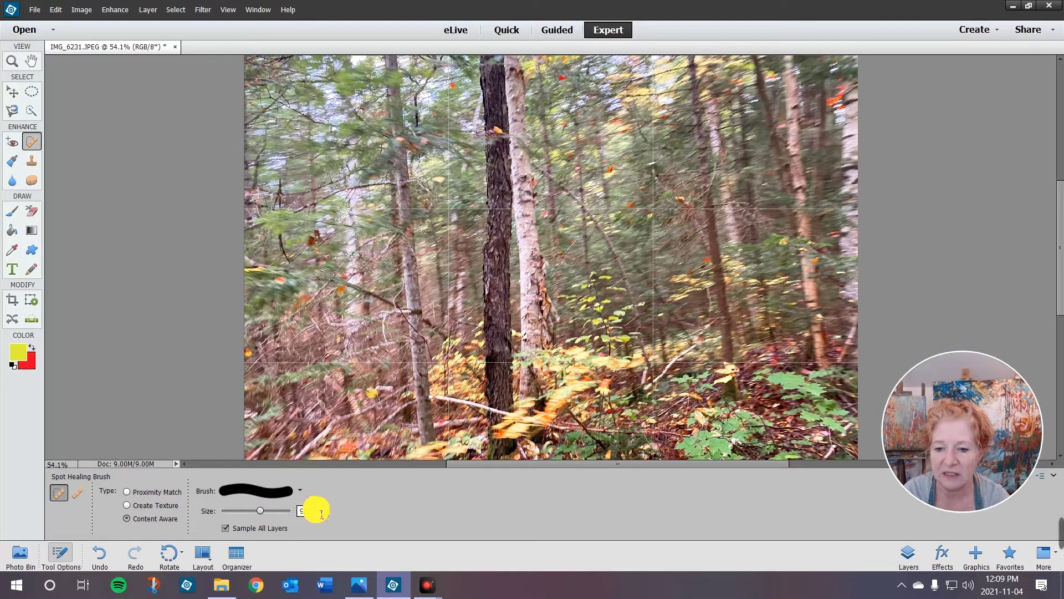
type("100")
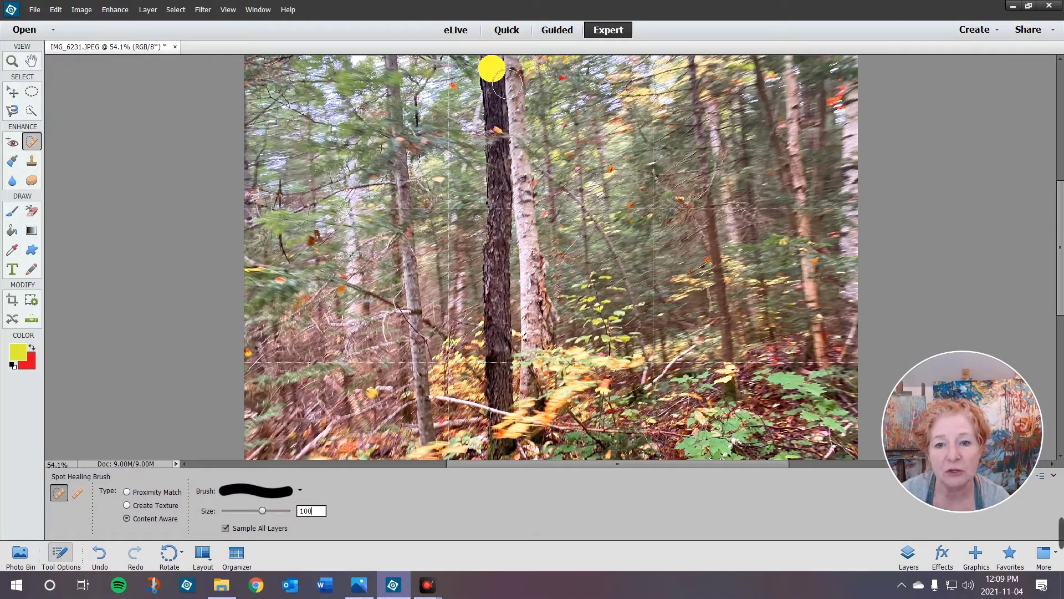
Step: Paint over the dark trunk beside the central birch with the Spot Healing Brush, retouching leftovers midway along it
mouse_move(507, 83)
left_mouse_down()
mouse_move(518, 466)
mouse_move(508, 460)
left_mouse_up()
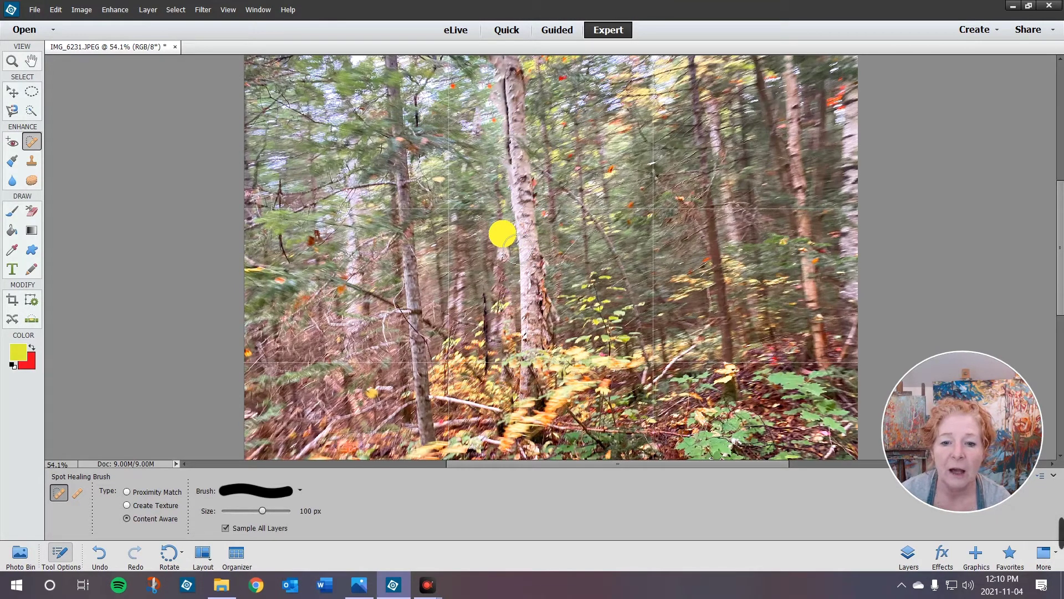
left_click_drag(502, 234, 500, 247)
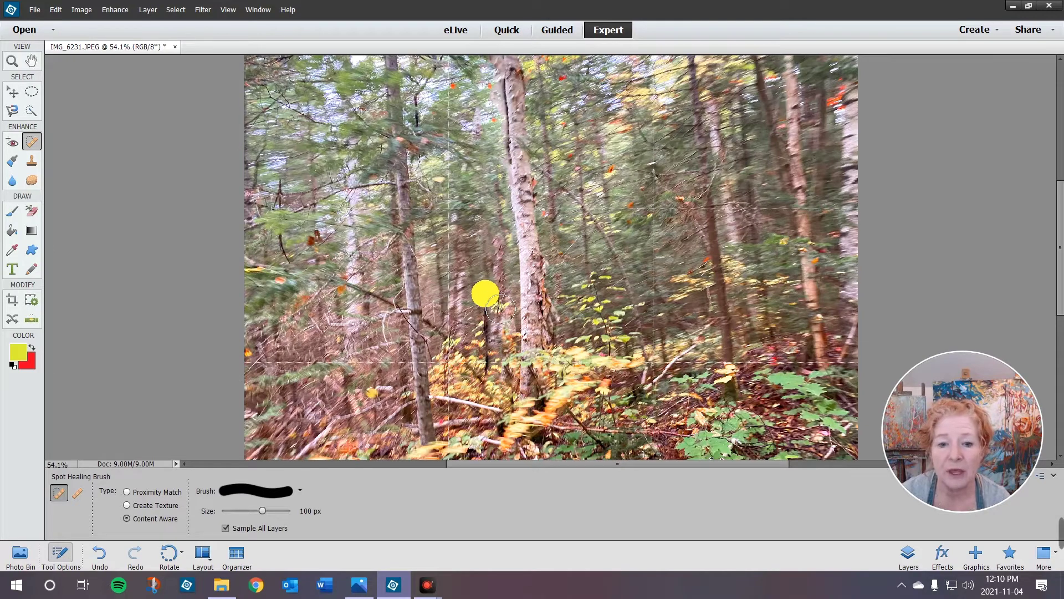
Step: Set the Spot Healing Brush to 24 px and paint out the thin slanting branches beside the central birch and across the left-hand trunk
left_click_drag(262, 511, 233, 515)
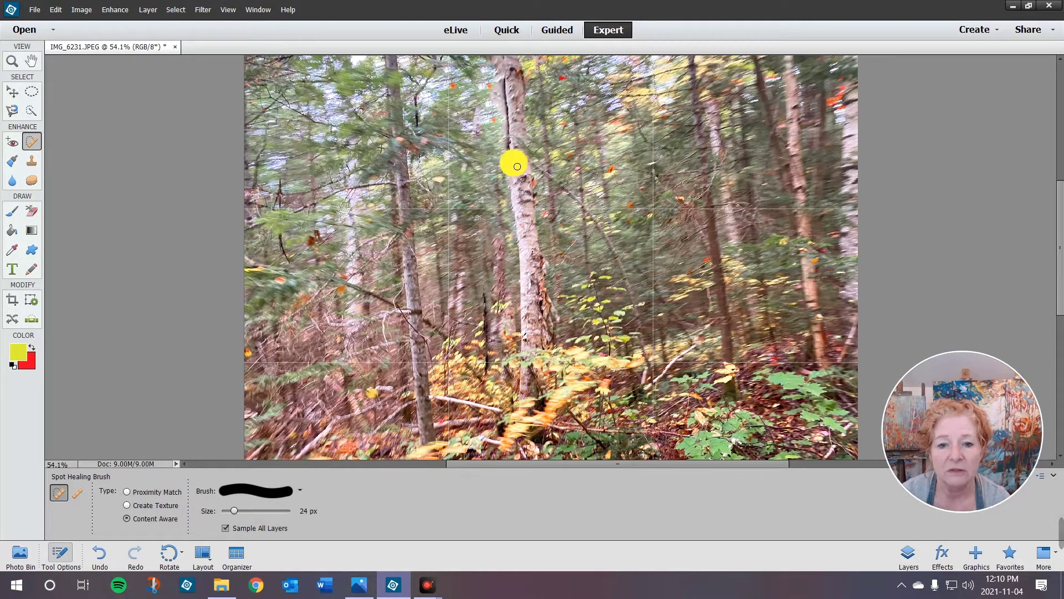
mouse_move(534, 168)
left_mouse_down()
mouse_move(614, 249)
mouse_move(646, 360)
left_mouse_up()
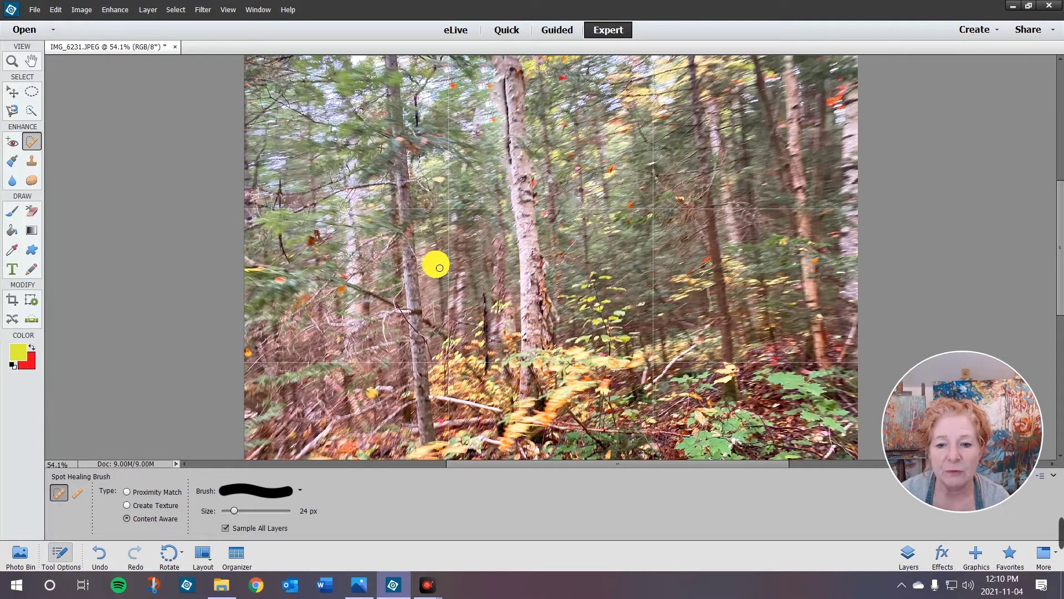
left_click_drag(363, 290, 463, 358)
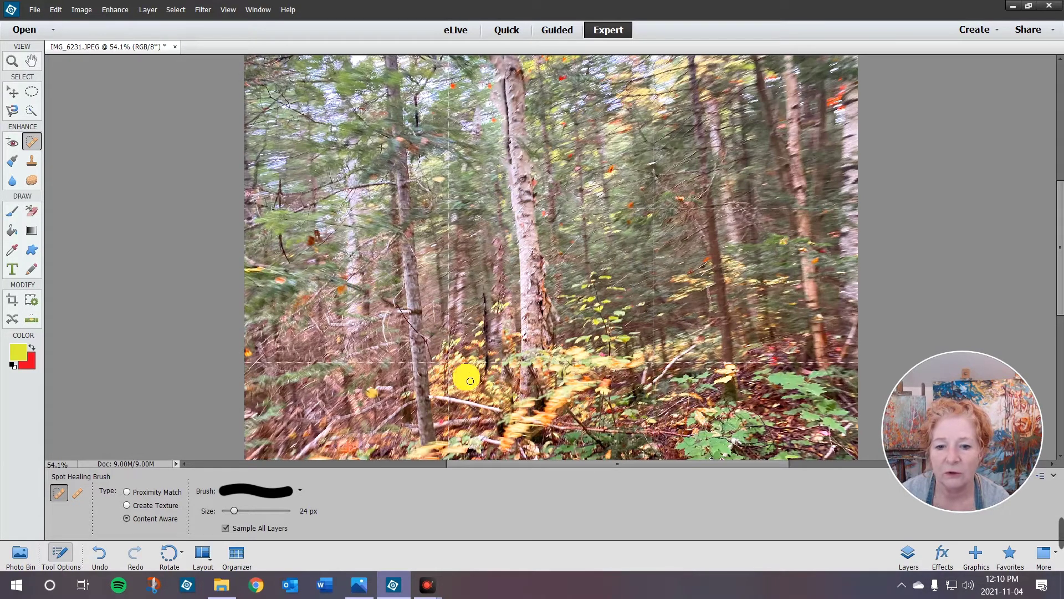
left_click_drag(491, 302, 481, 349)
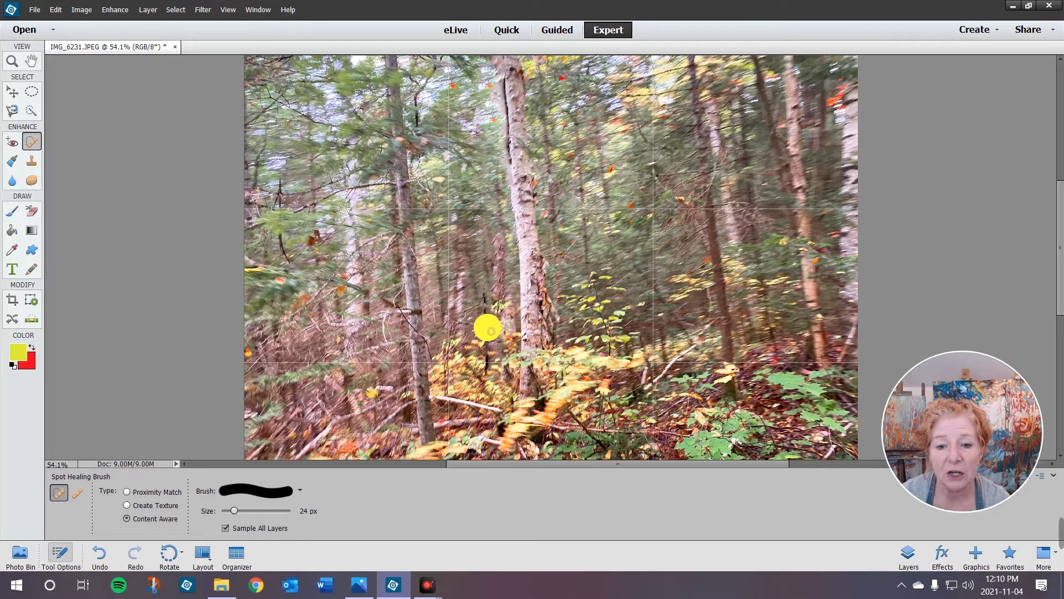
Step: Activate the Clone Stamp and set its opacity to 90% and its size to 31 px
left_click(32, 161)
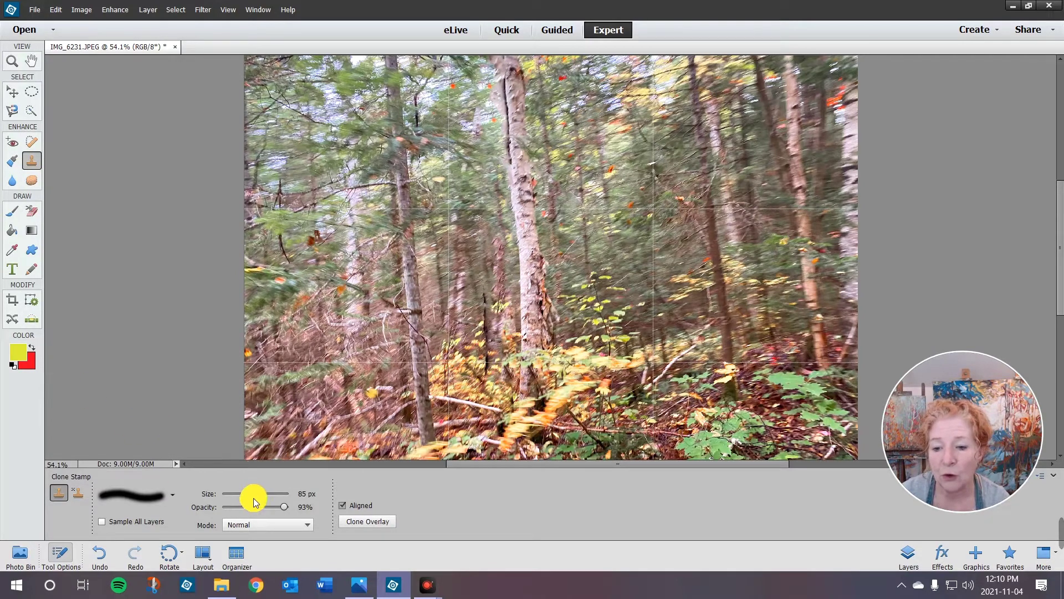
left_click(283, 507)
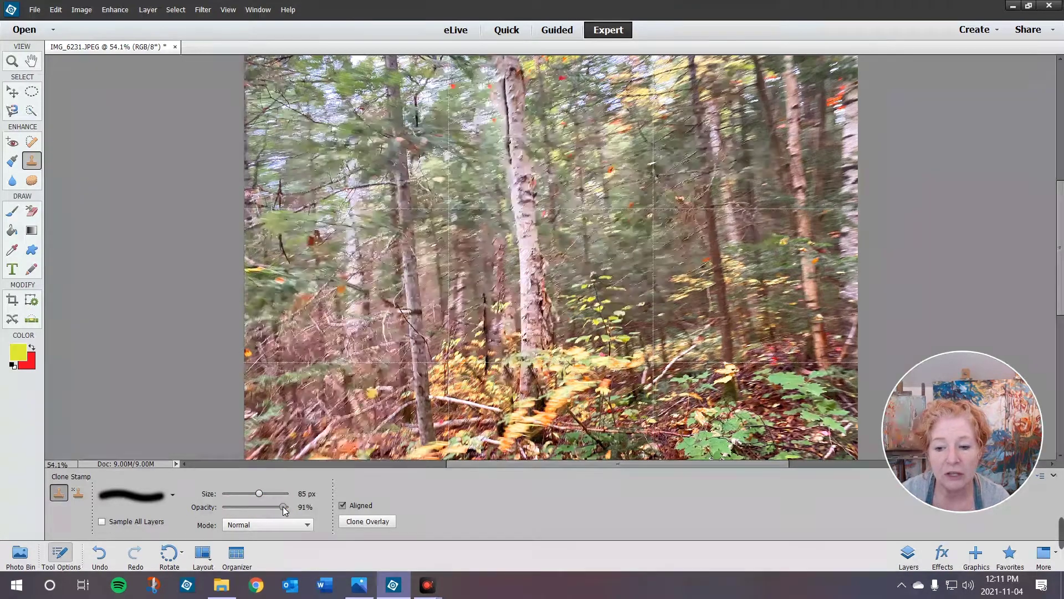
left_click_drag(283, 506, 282, 507)
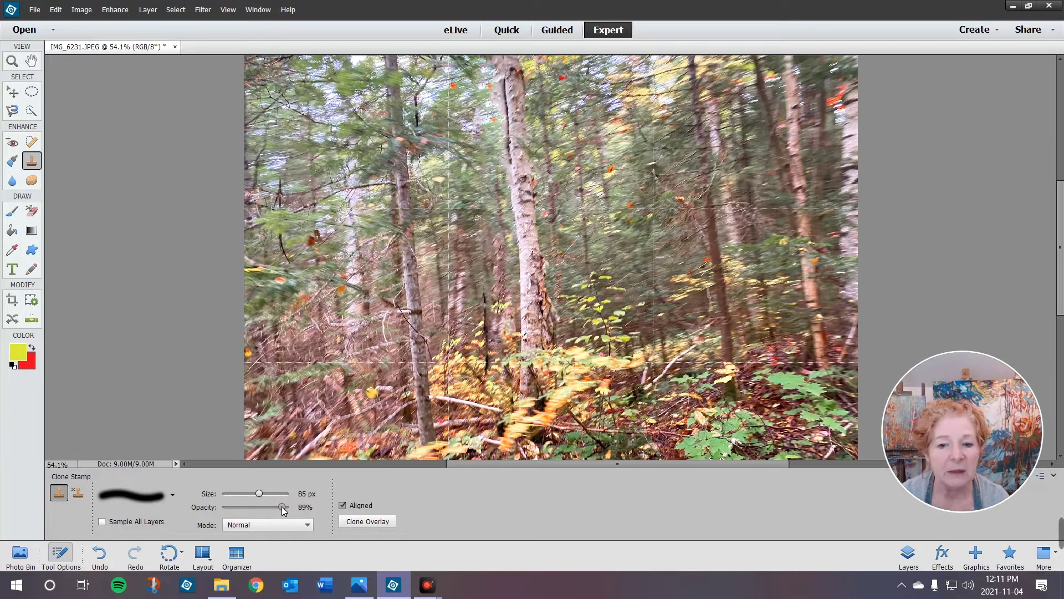
left_click(283, 507)
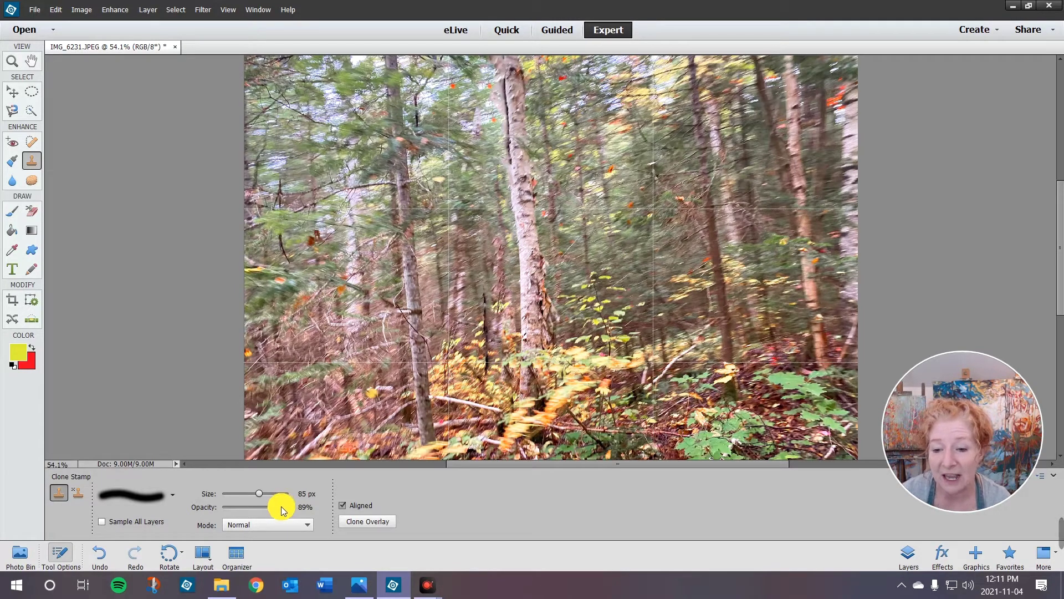
left_click_drag(282, 508, 280, 505)
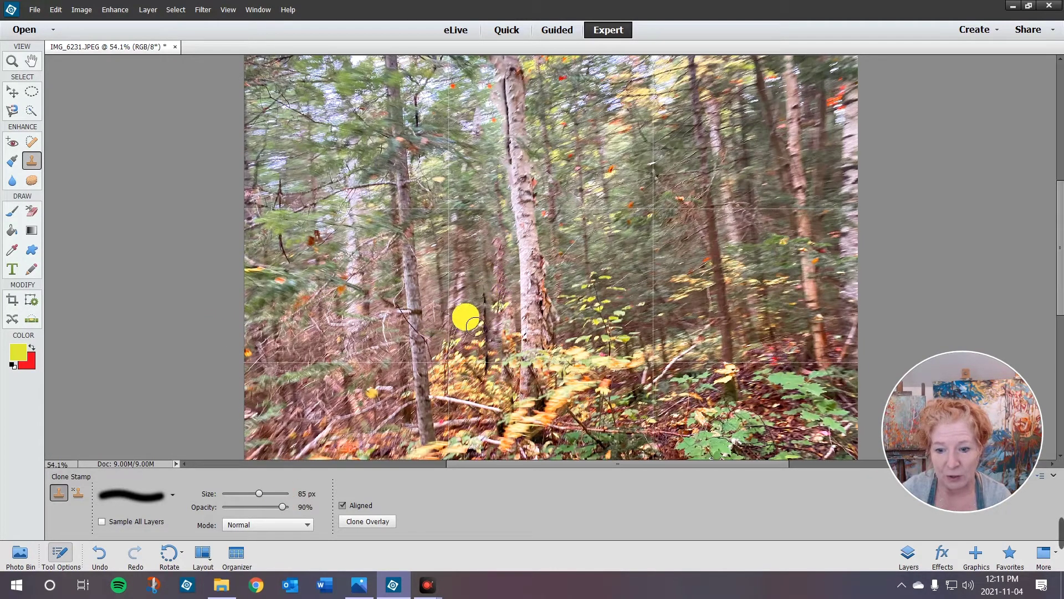
left_click_drag(259, 494, 238, 493)
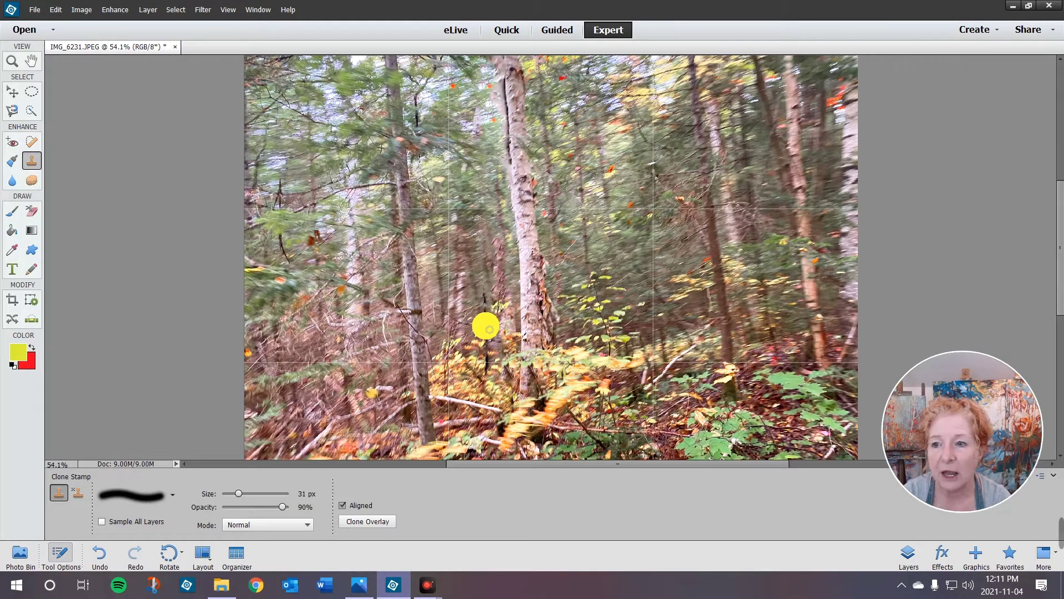
Step: Define a clone source on the dark stub beside the central birch and clone it upward to lengthen the thin trunk
left_click(489, 329)
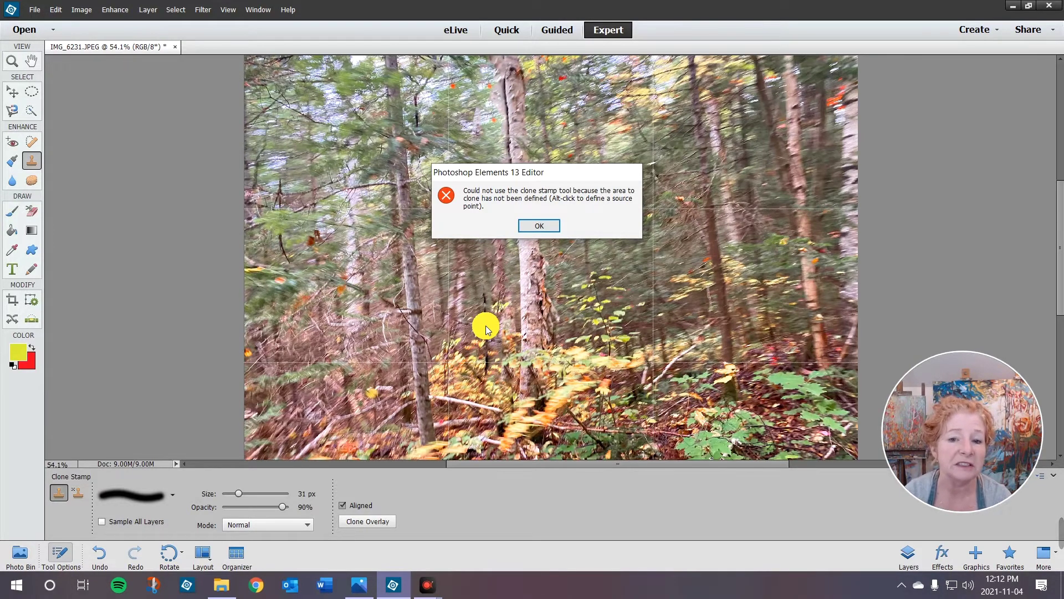
left_click(537, 223)
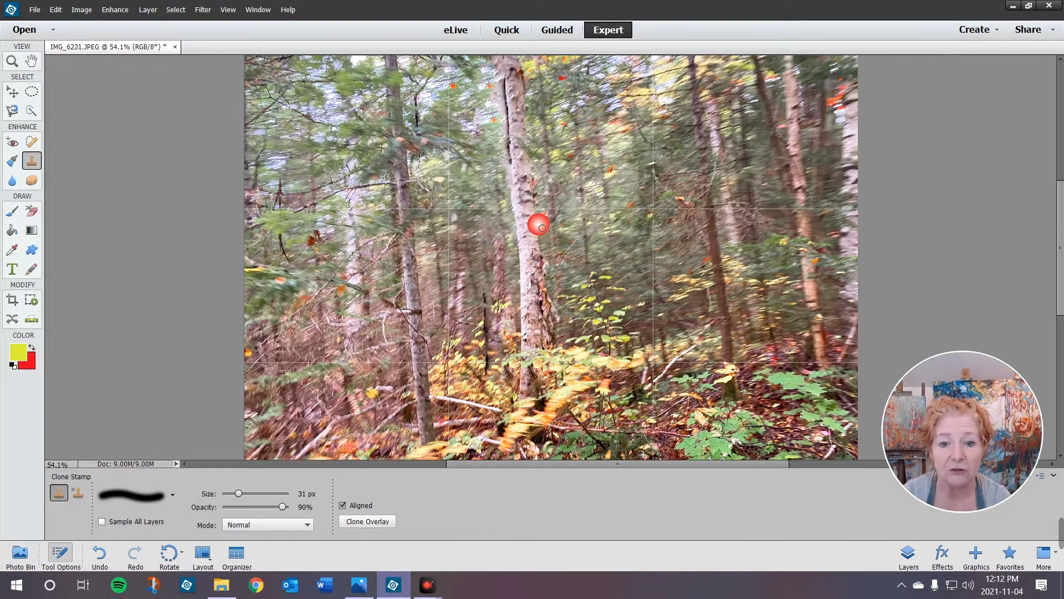
left_click(492, 332, "alt")
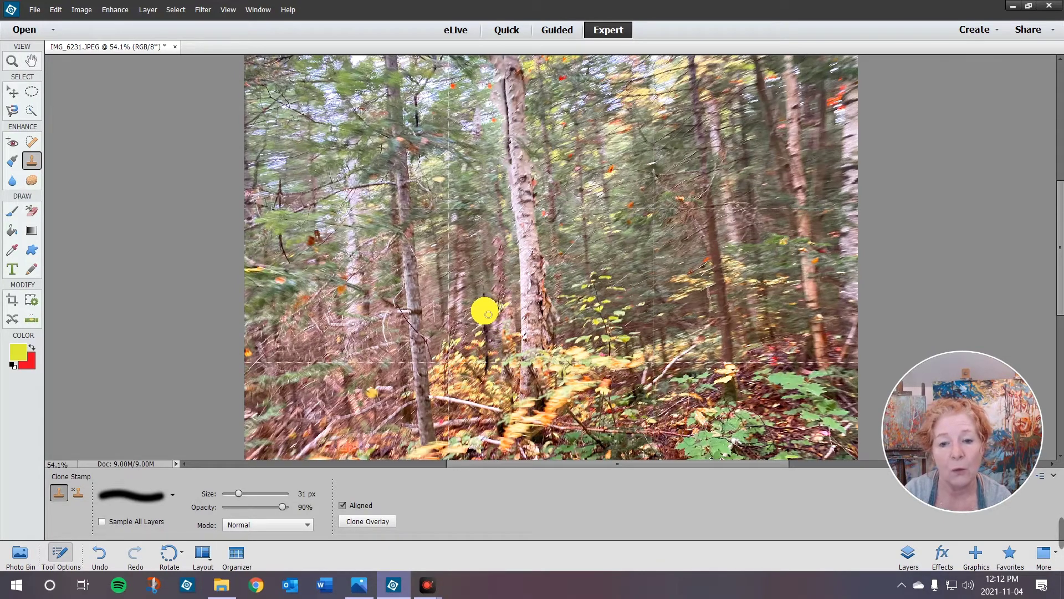
left_click(488, 314)
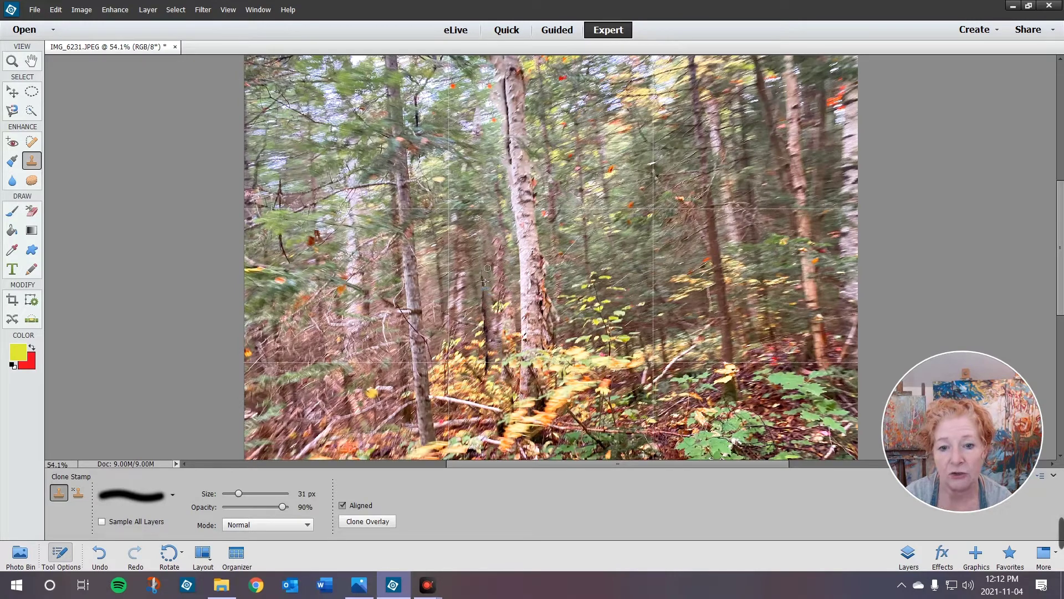
mouse_move(480, 290)
left_mouse_down()
mouse_move(475, 362)
mouse_move(487, 364)
left_mouse_up()
left_click(487, 335)
left_click_drag(491, 324, 487, 249)
left_click(484, 294)
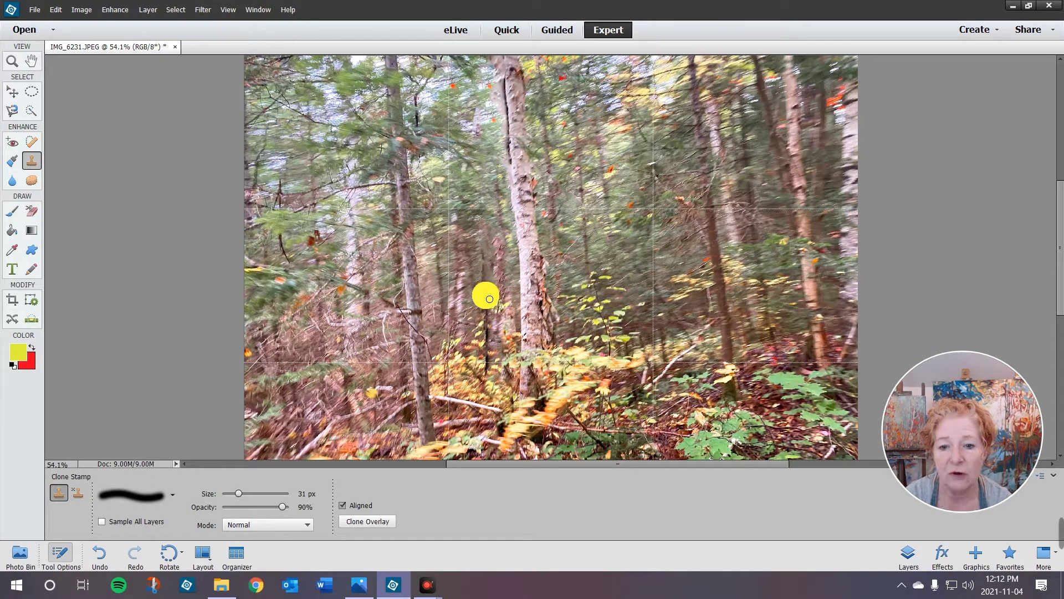
left_click(486, 296)
left_click(485, 285)
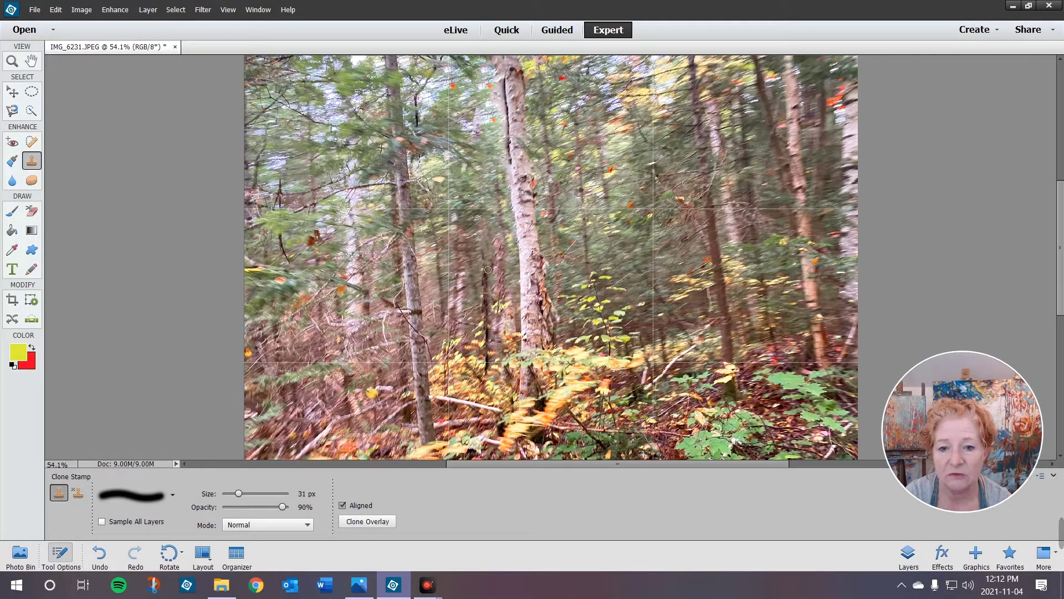
Step: Resample the area above the dark stub and continue cloning around its upper end
left_click(485, 220, "alt")
left_click(484, 258)
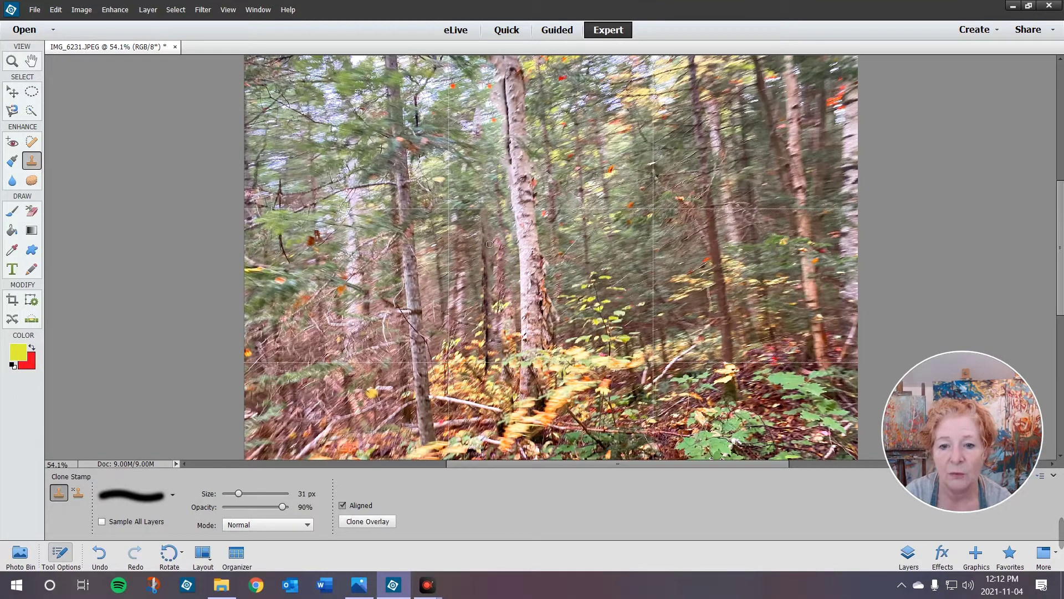
left_click(488, 156, "alt")
mouse_move(510, 302)
left_mouse_down()
mouse_move(490, 342)
mouse_move(487, 374)
mouse_move(497, 222)
mouse_move(507, 234)
mouse_move(513, 222)
mouse_move(482, 241)
mouse_move(637, 196)
mouse_move(606, 222)
mouse_move(590, 220)
mouse_move(573, 136)
mouse_move(567, 208)
mouse_move(593, 273)
left_mouse_up()
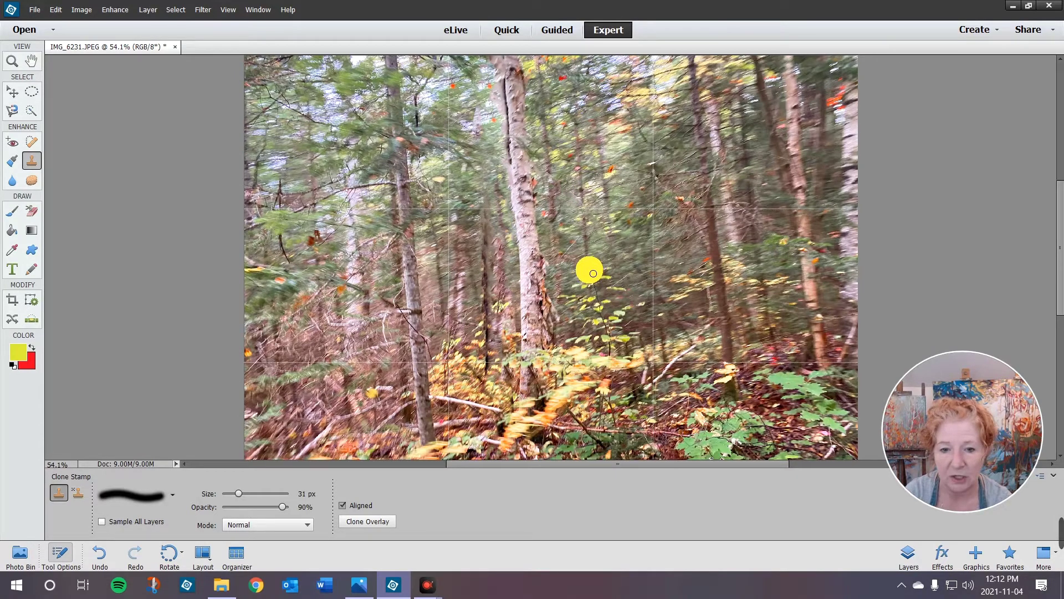
left_click(593, 273)
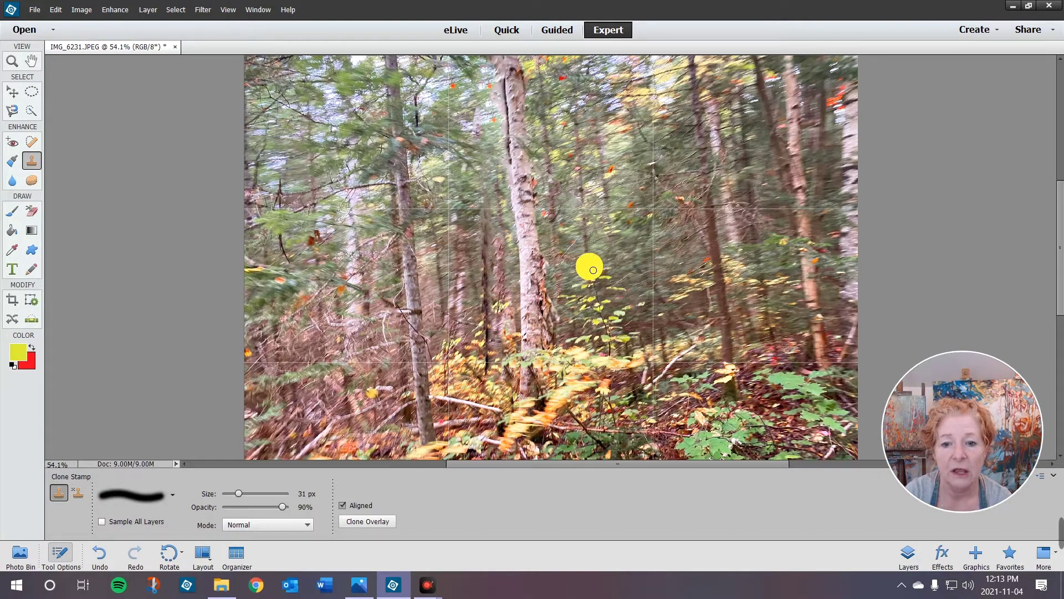
left_click_drag(536, 256, 478, 276)
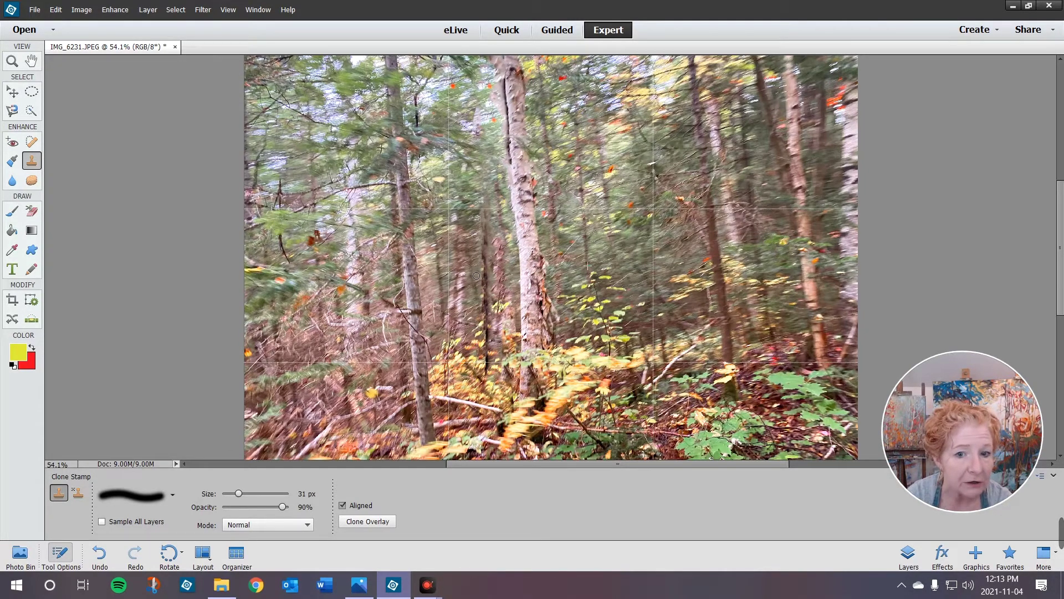
left_click_drag(476, 276, 472, 253)
left_click_drag(469, 183, 466, 112)
left_click(462, 133)
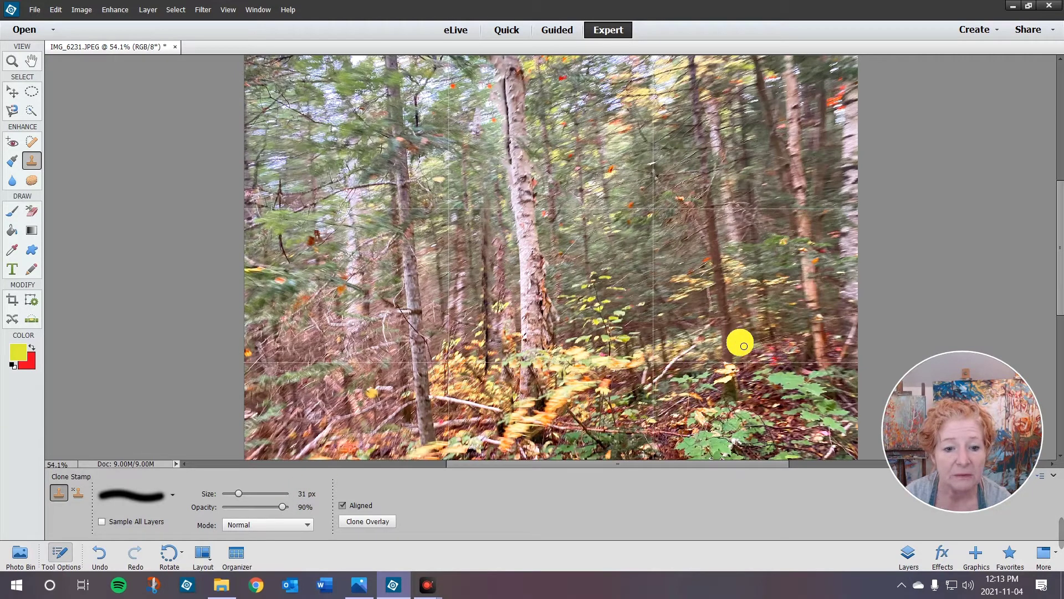
Step: Set the Clone Stamp to 57 px, sample the base of the dark right-hand trunk, and paint a full-height copy between the central birch and left-hand trunk
left_click_drag(238, 493, 243, 493)
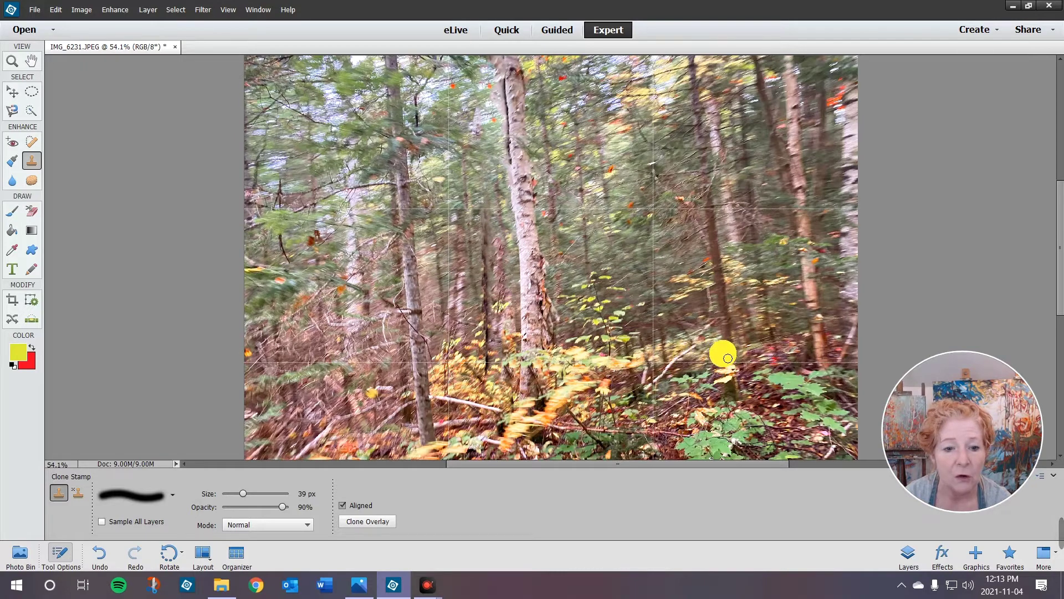
left_click_drag(242, 494, 247, 495)
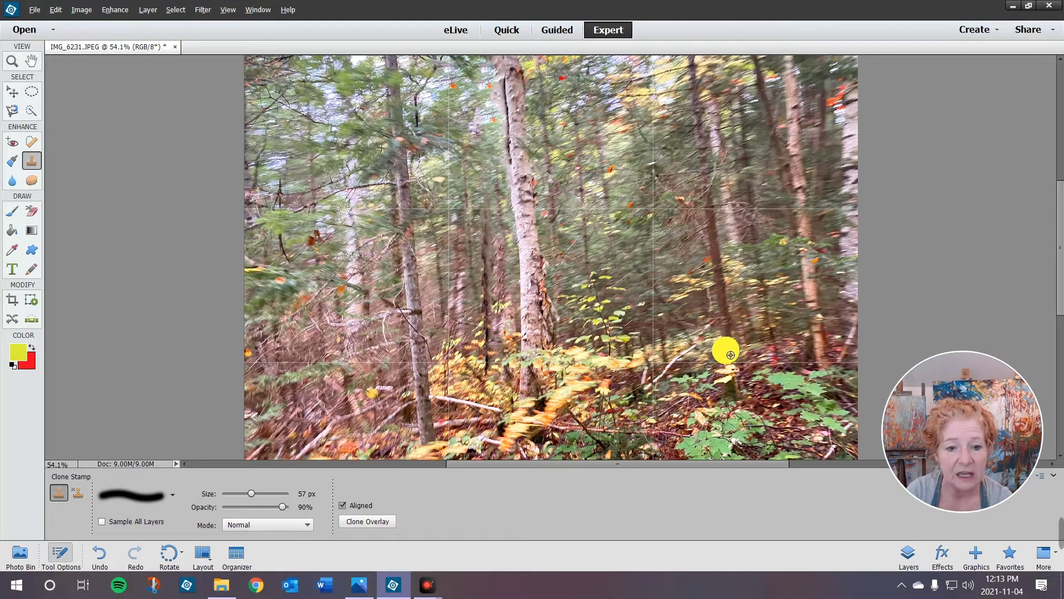
left_click(733, 356, "alt")
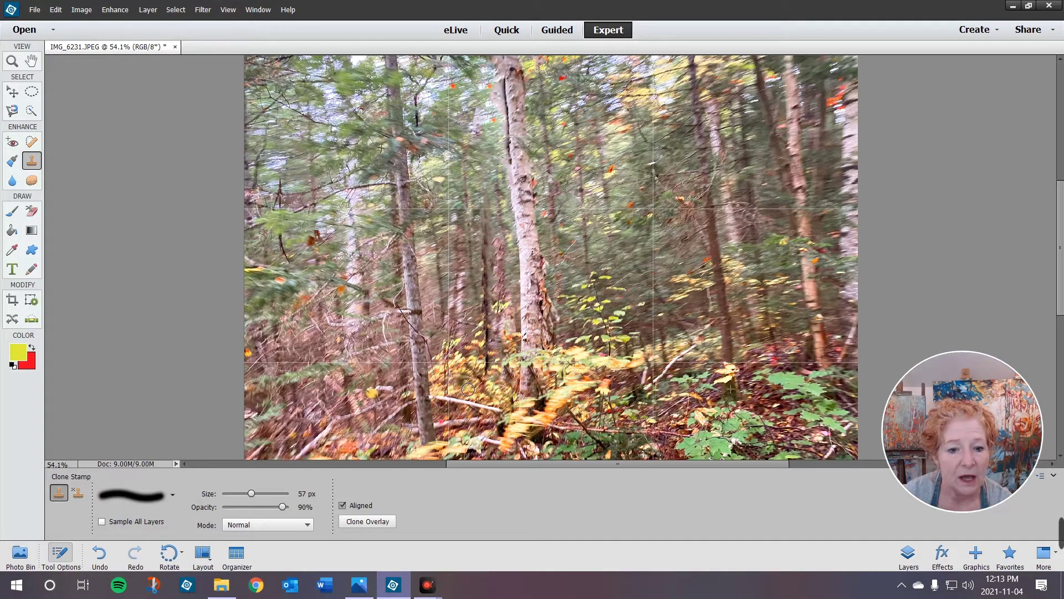
left_click_drag(467, 379, 422, 58)
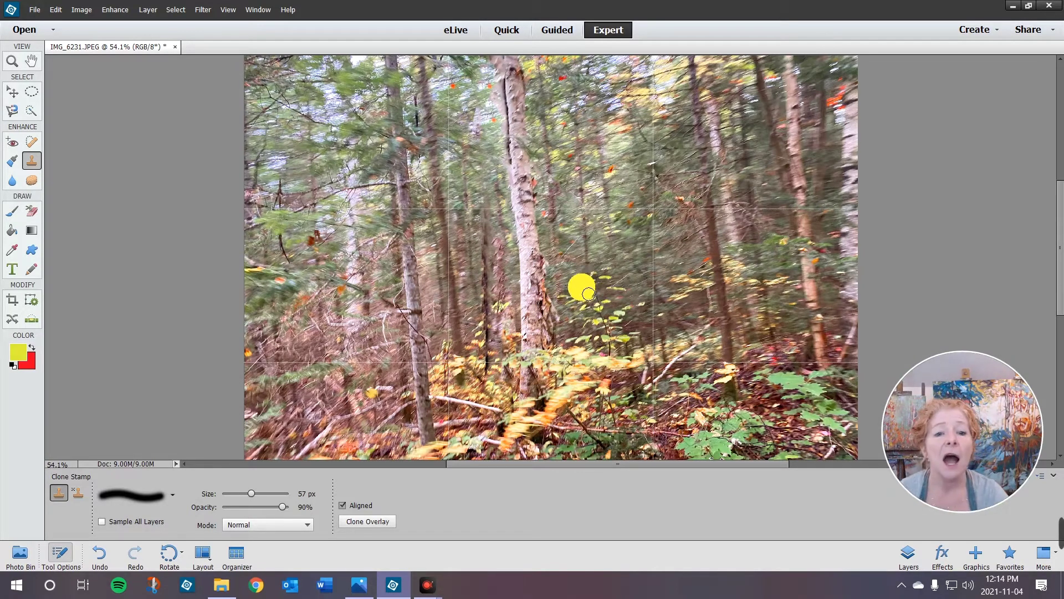
Step: Paint out the original dark right-hand trunk and the dark stub beside the central birch with the Spot Healing Brush at 41 px
left_click(35, 148)
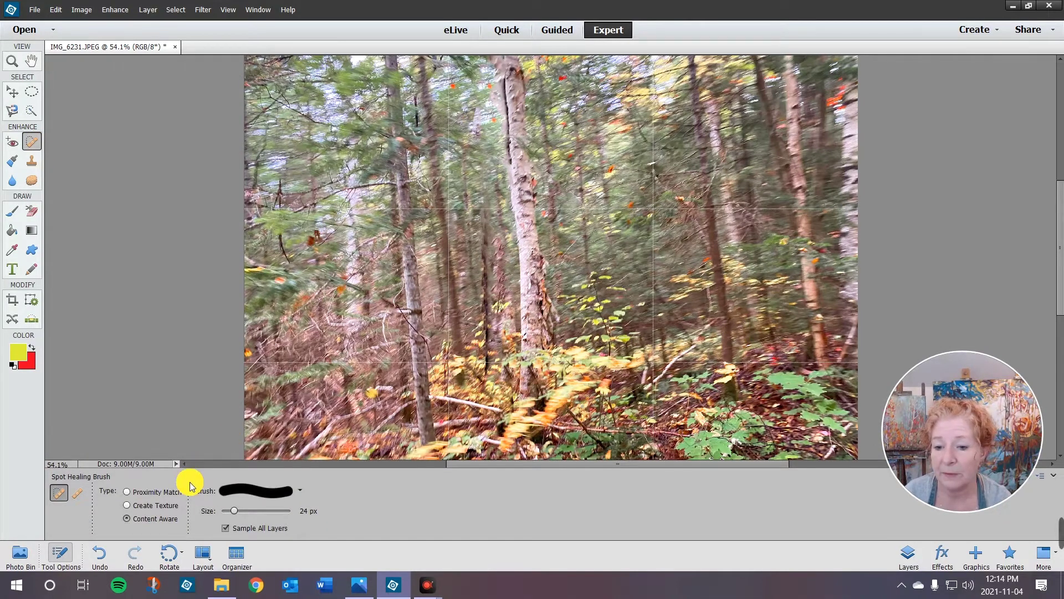
left_click_drag(233, 510, 245, 515)
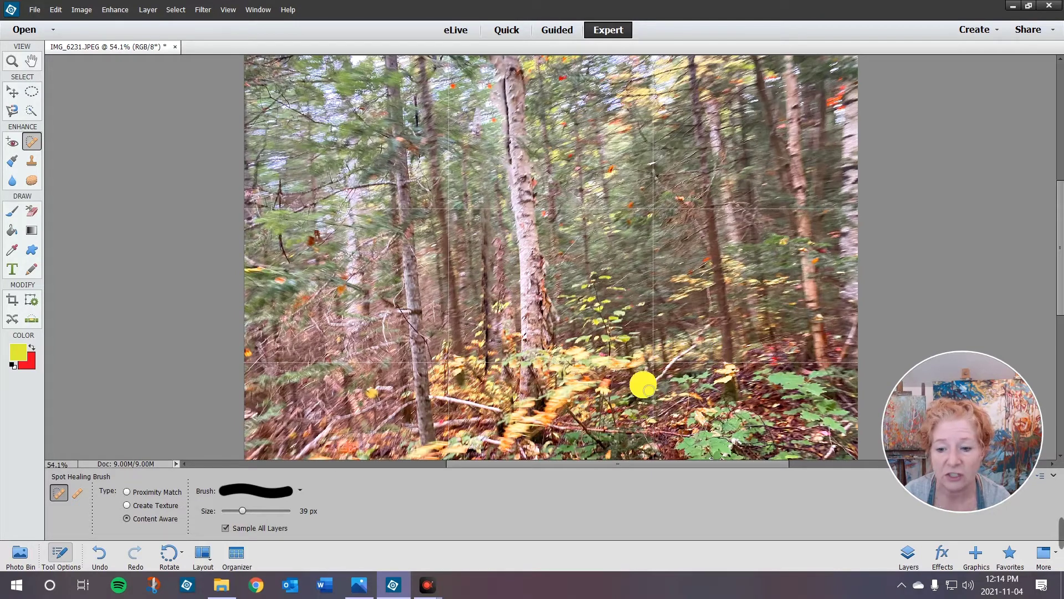
left_click_drag(241, 514, 244, 514)
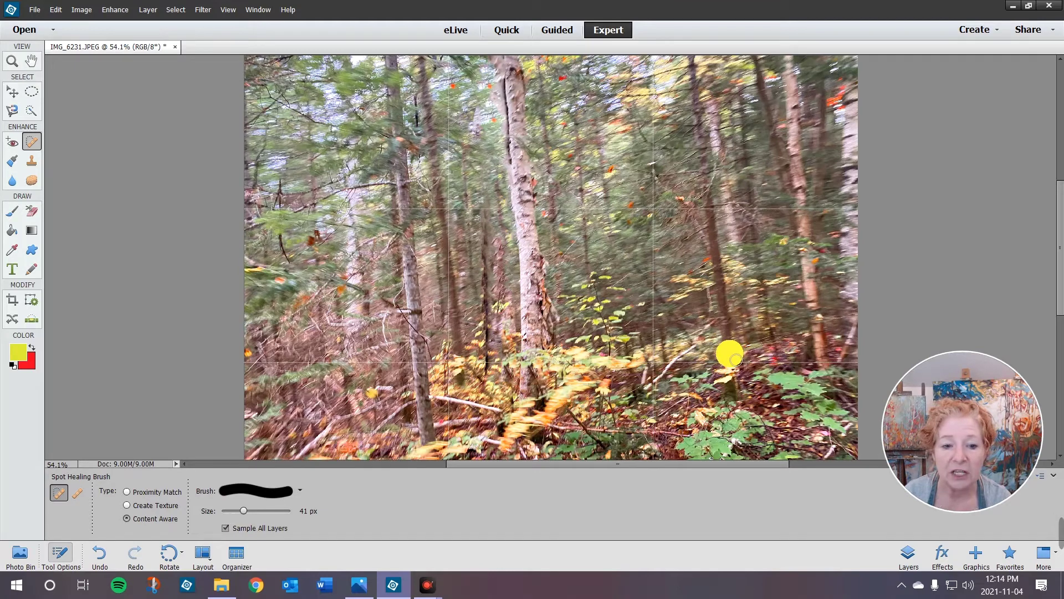
left_click_drag(730, 355, 711, 206)
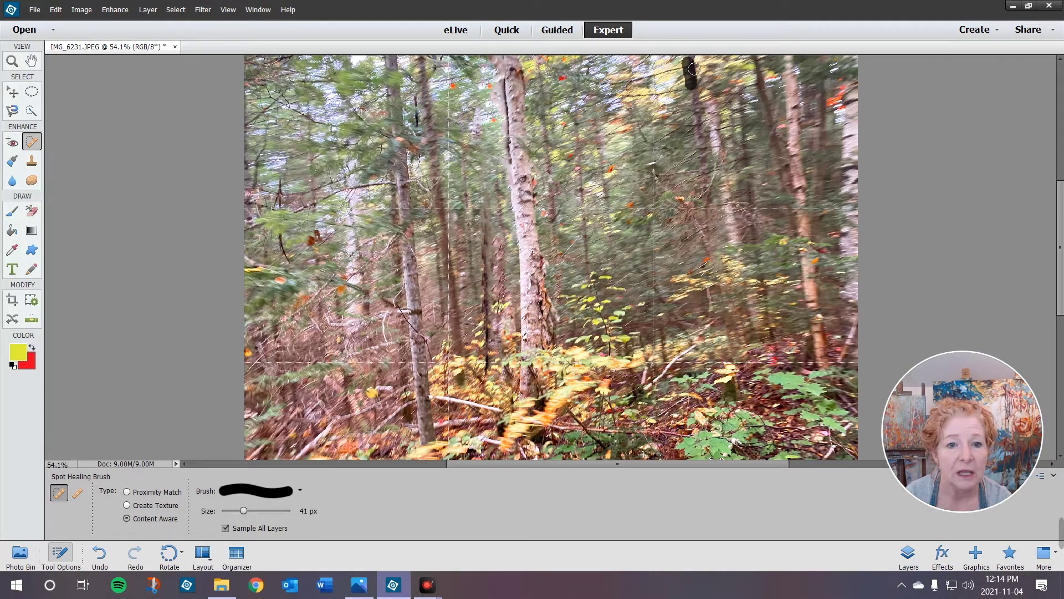
mouse_move(683, 67)
left_mouse_down()
mouse_move(660, 85)
mouse_move(676, 99)
left_mouse_up()
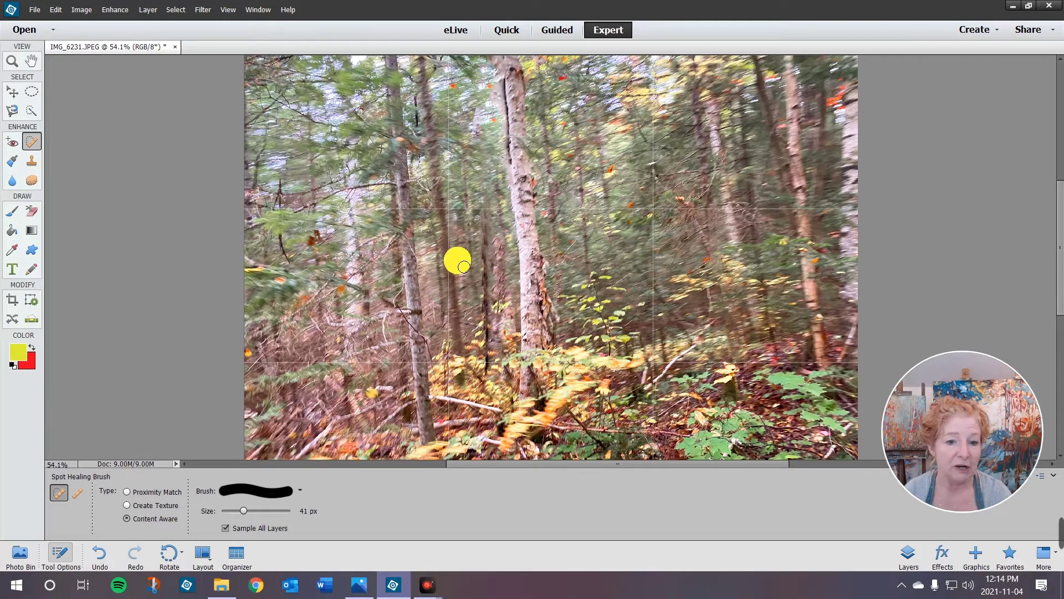
left_click_drag(487, 221, 489, 372)
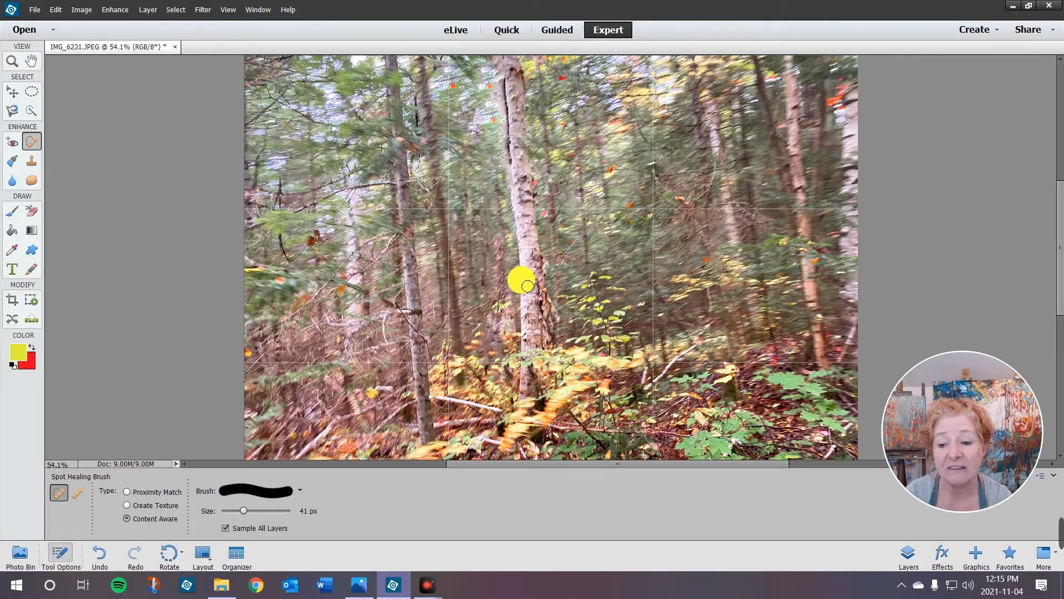
Step: Select the central birch trunk from its upper part down to its base with the Quick Selection tool at 53 px
left_click(60, 554)
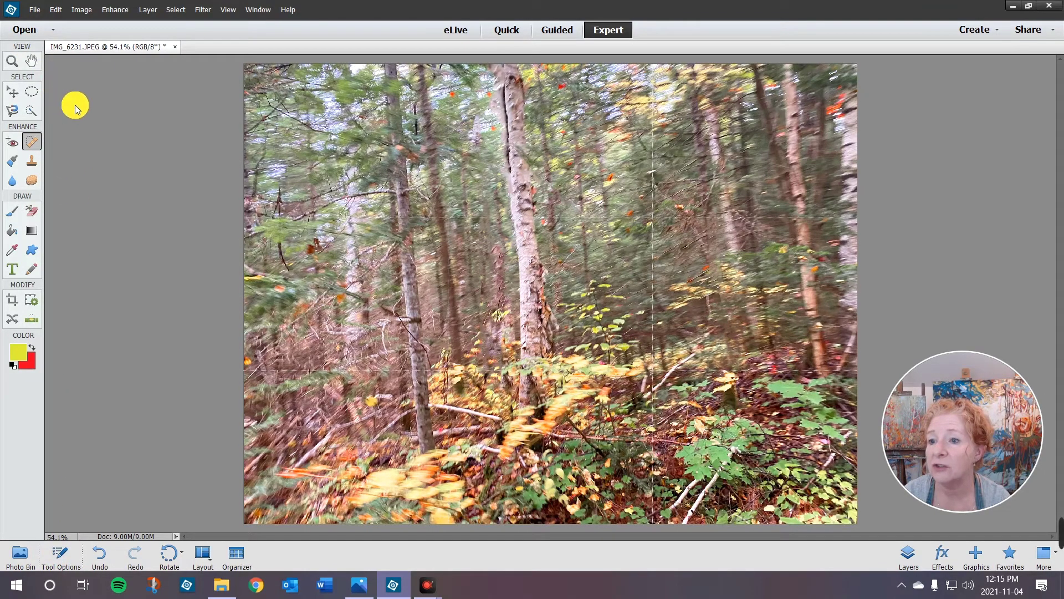
left_click(39, 105)
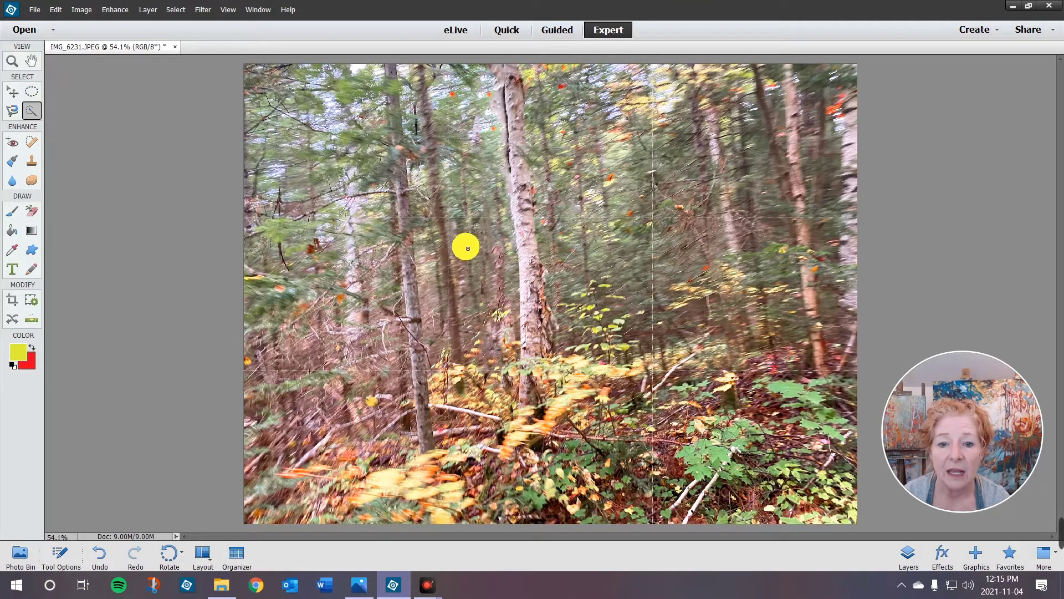
left_click(531, 253)
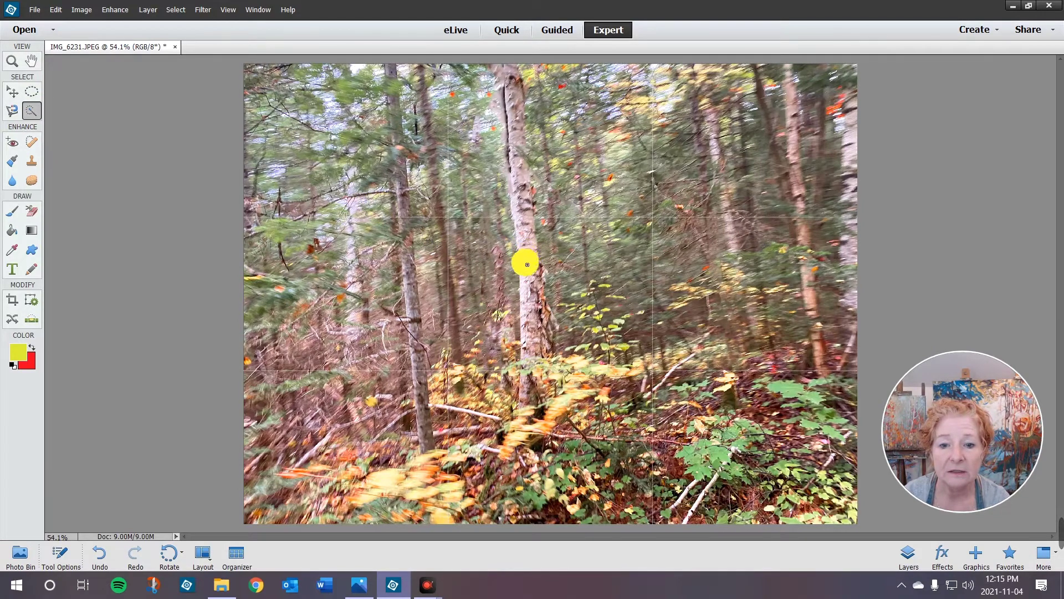
left_click(64, 575)
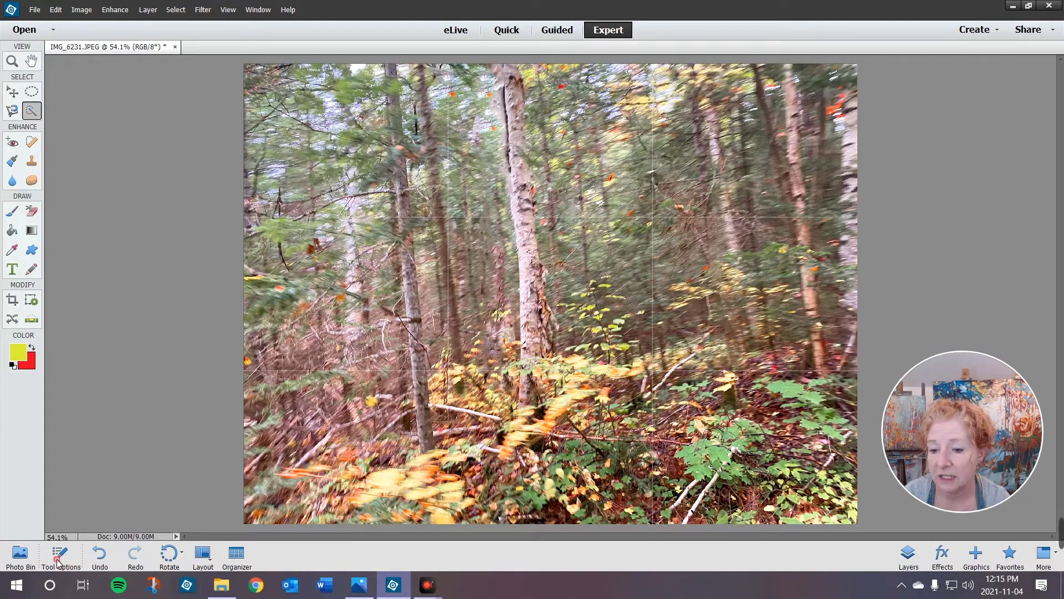
left_click_drag(227, 495, 227, 494)
mouse_move(530, 179)
left_mouse_down()
mouse_move(531, 206)
mouse_move(531, 150)
mouse_move(529, 158)
left_mouse_up()
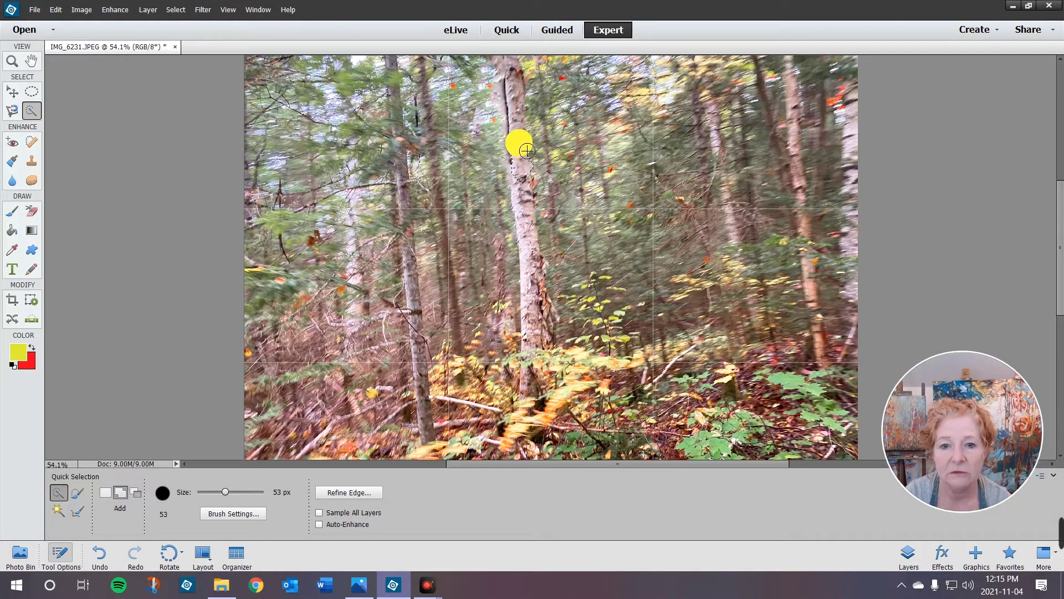
left_click_drag(522, 103, 519, 83)
left_click_drag(517, 124, 506, 263)
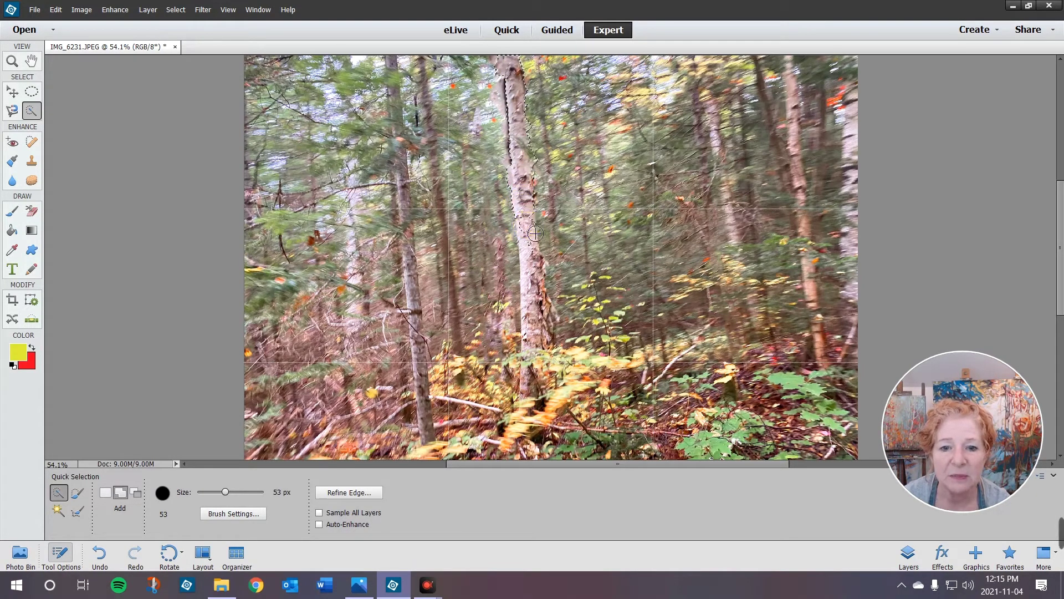
left_click_drag(537, 265, 541, 312)
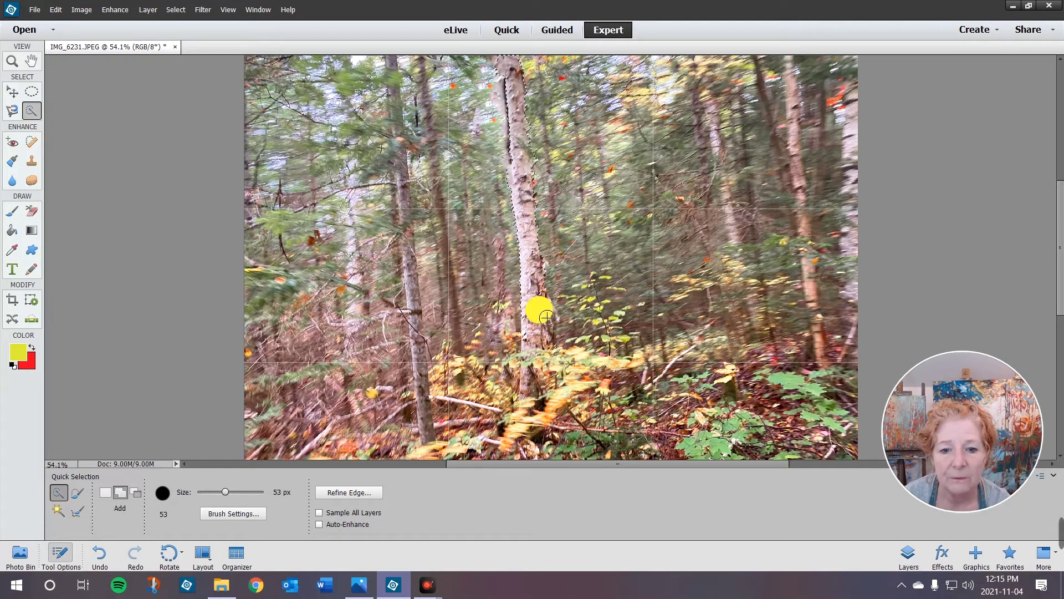
left_click_drag(541, 335, 539, 346)
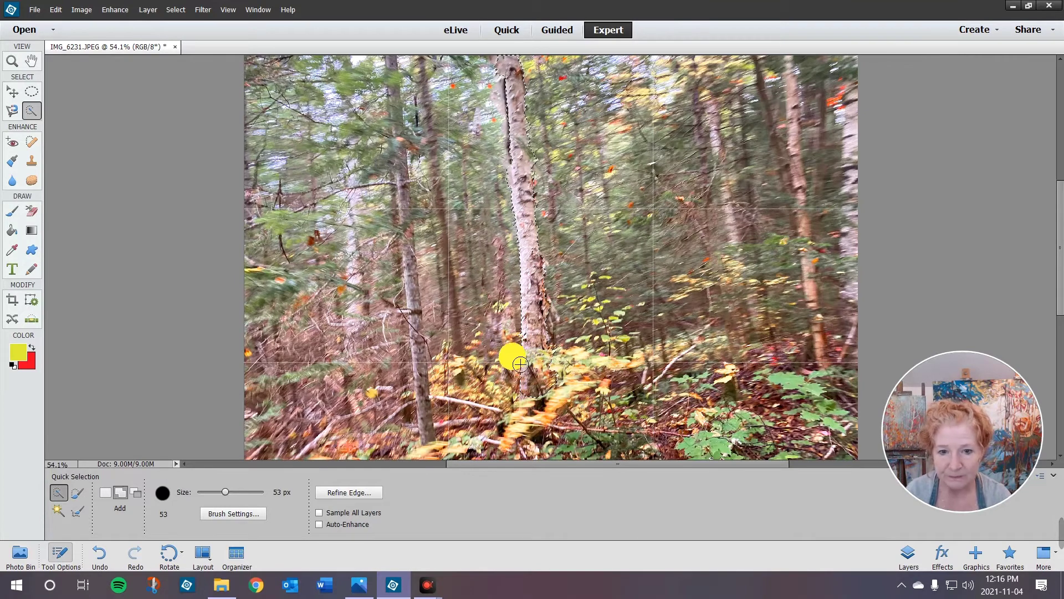
Step: Move the selected birch trunk horizontally about 2.1 in toward the left-hand trunks using Content-Aware Move in Move mode
left_click(12, 322)
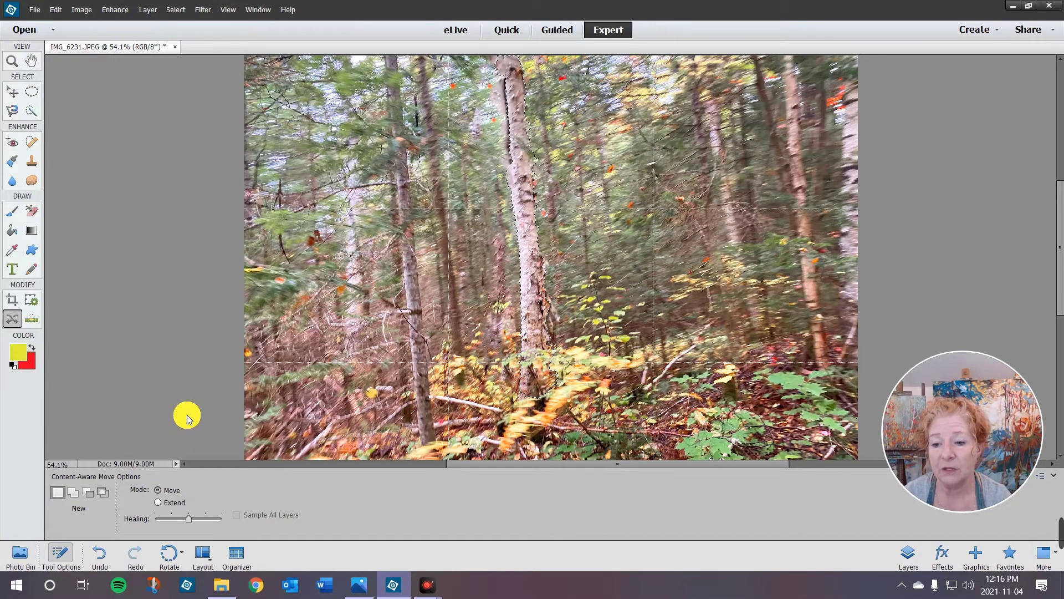
left_click(12, 93)
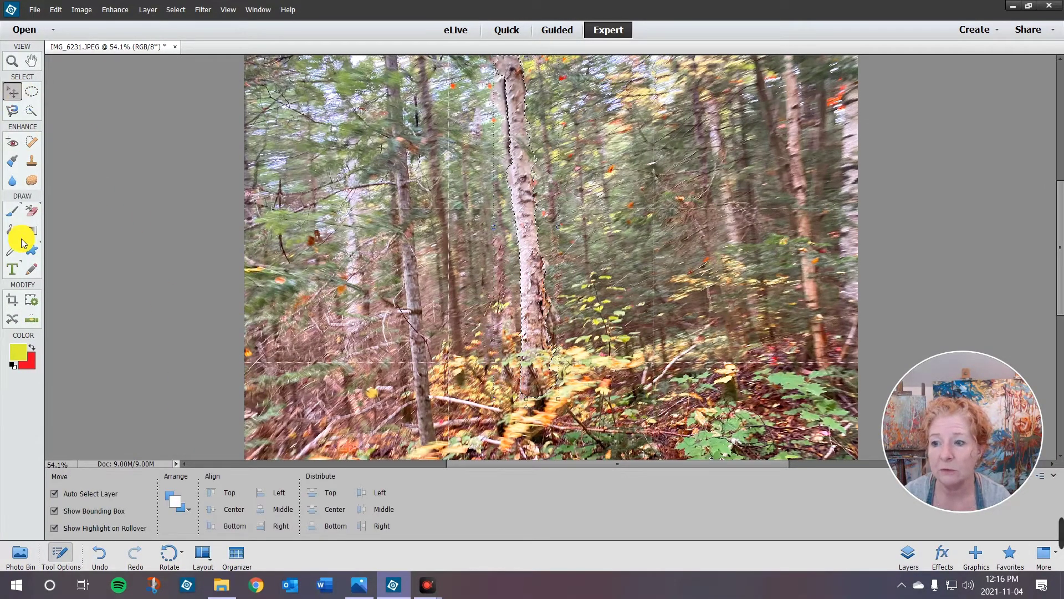
left_click(12, 318)
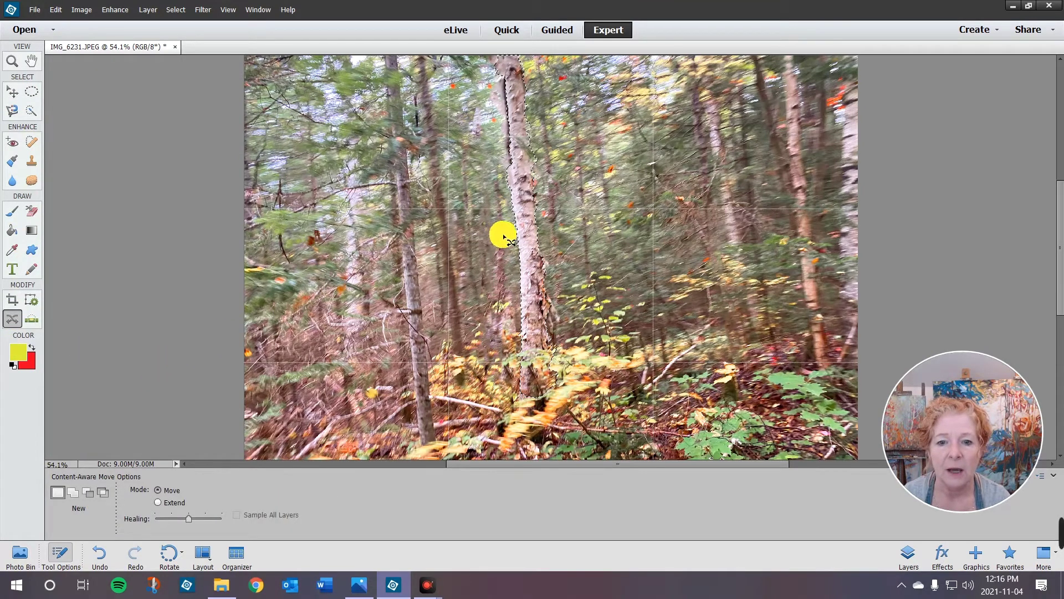
left_click_drag(522, 237, 475, 240)
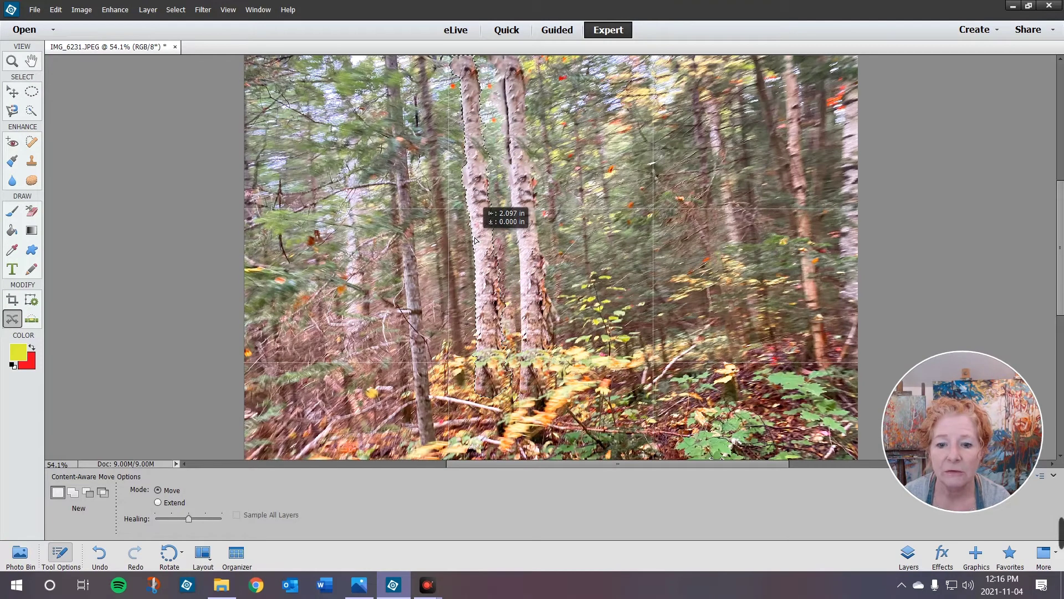
left_click_drag(474, 240, 475, 239)
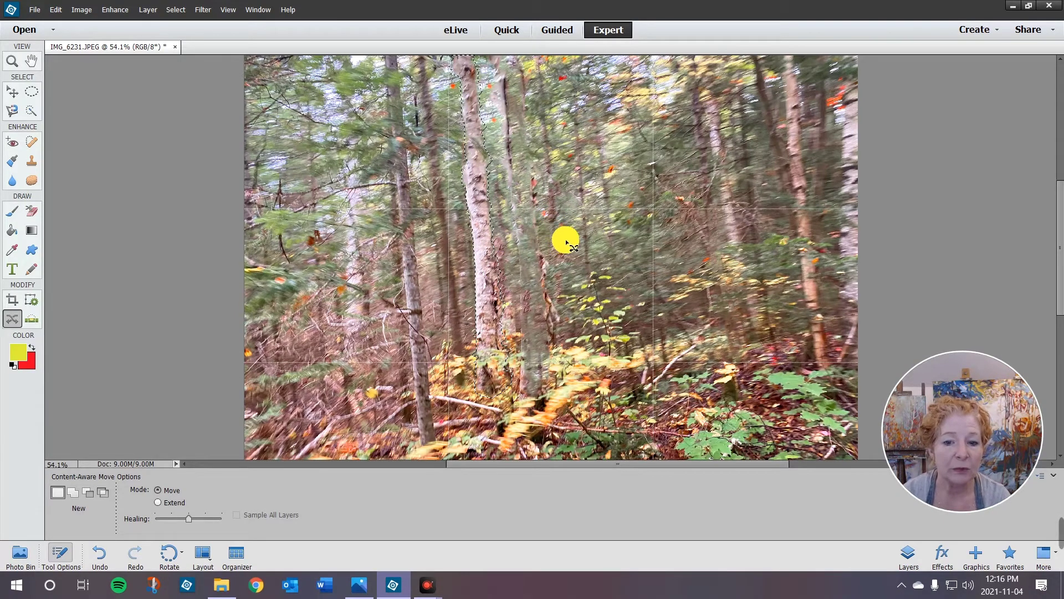
Step: Set the Spot Healing Brush to 99 px and try to sample the foliage beside the old birch base
left_click(32, 142)
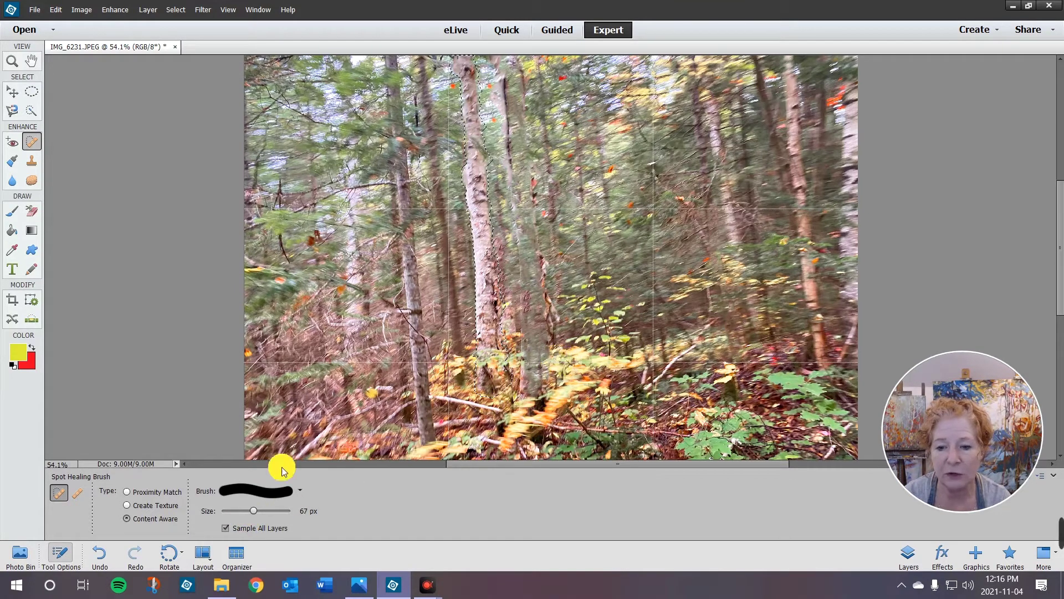
left_click(257, 511)
left_click_drag(257, 511, 263, 511)
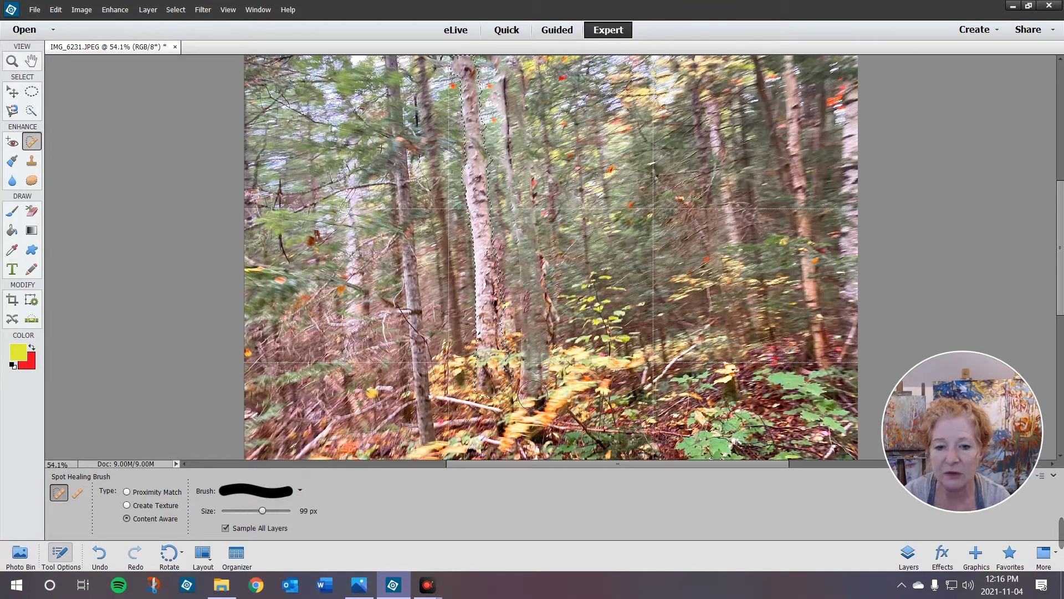
left_click(577, 372, "alt")
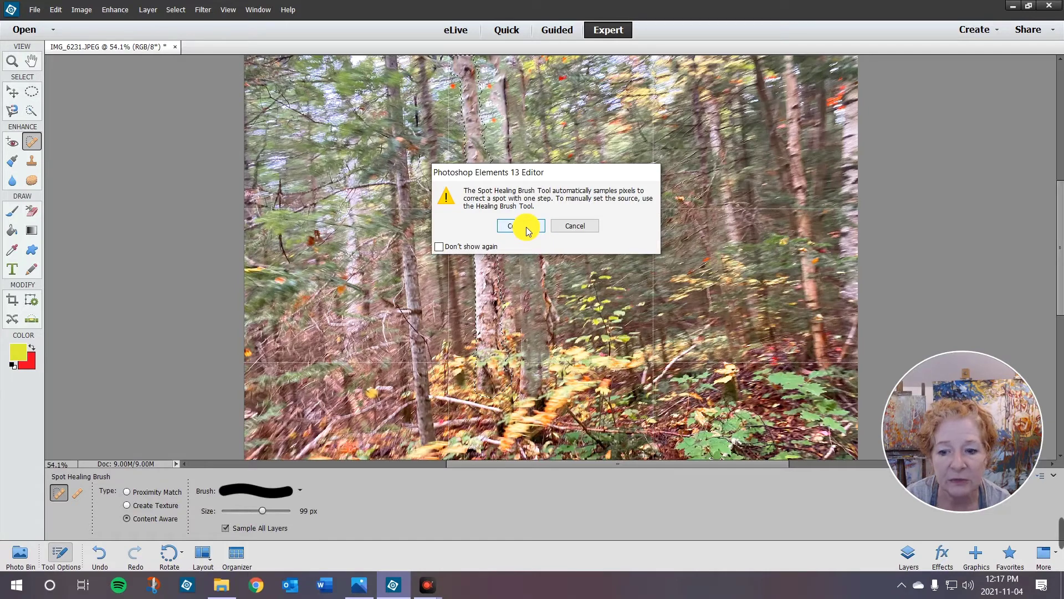
left_click(525, 226)
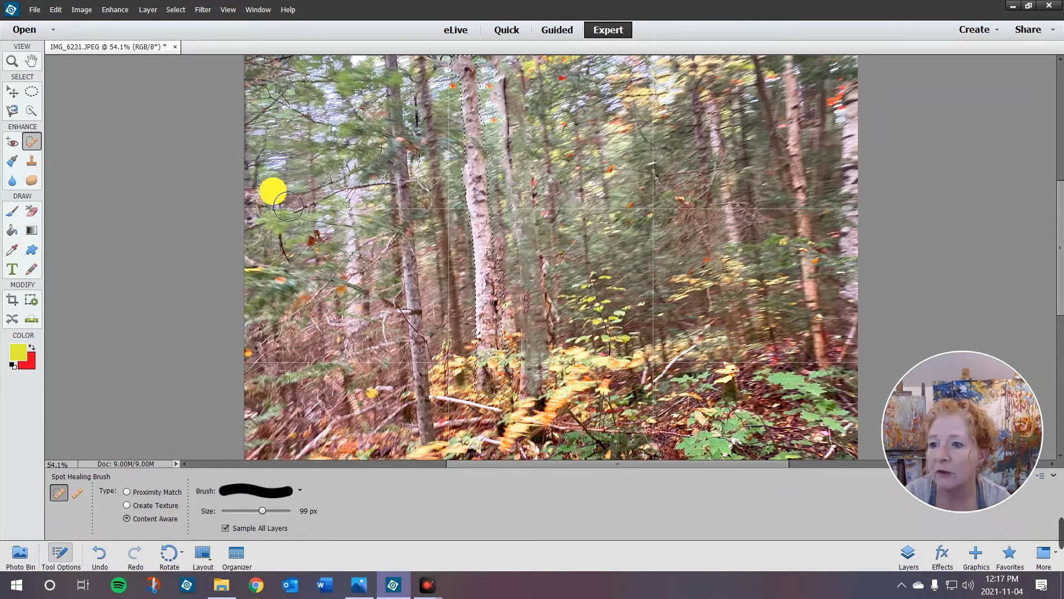
Step: Try to cover the leftover base of the old birch using the Clone Stamp at 205 px
left_click(31, 162)
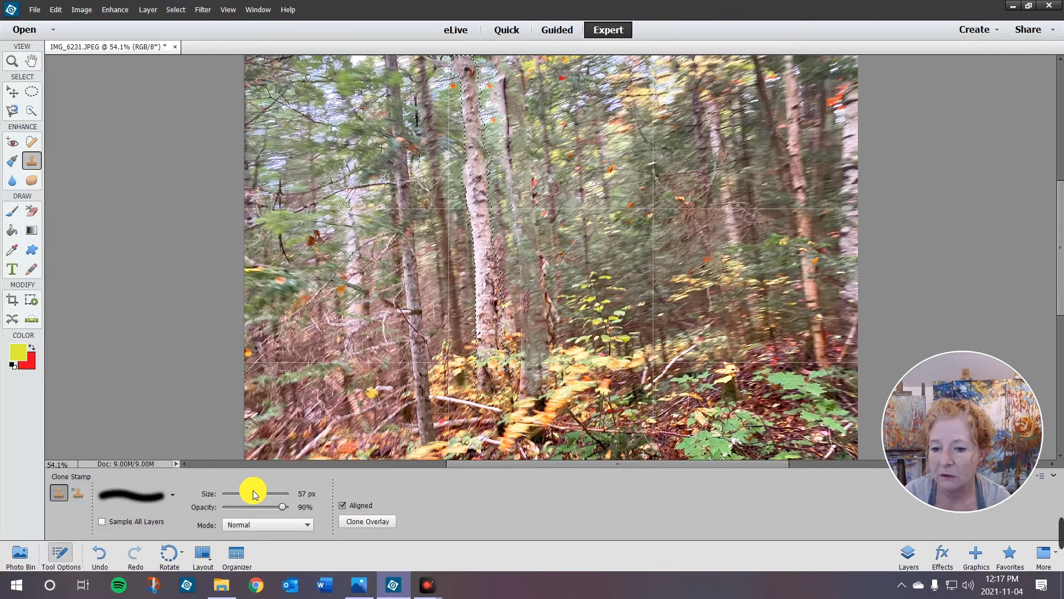
left_click_drag(263, 491, 265, 493)
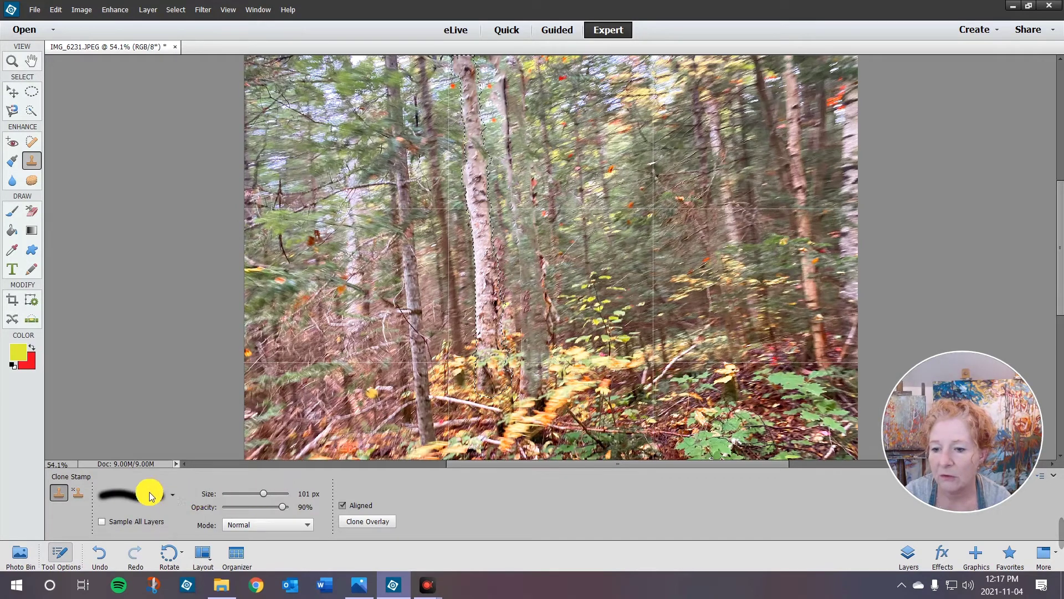
left_click_drag(264, 493, 267, 493)
left_click(546, 375)
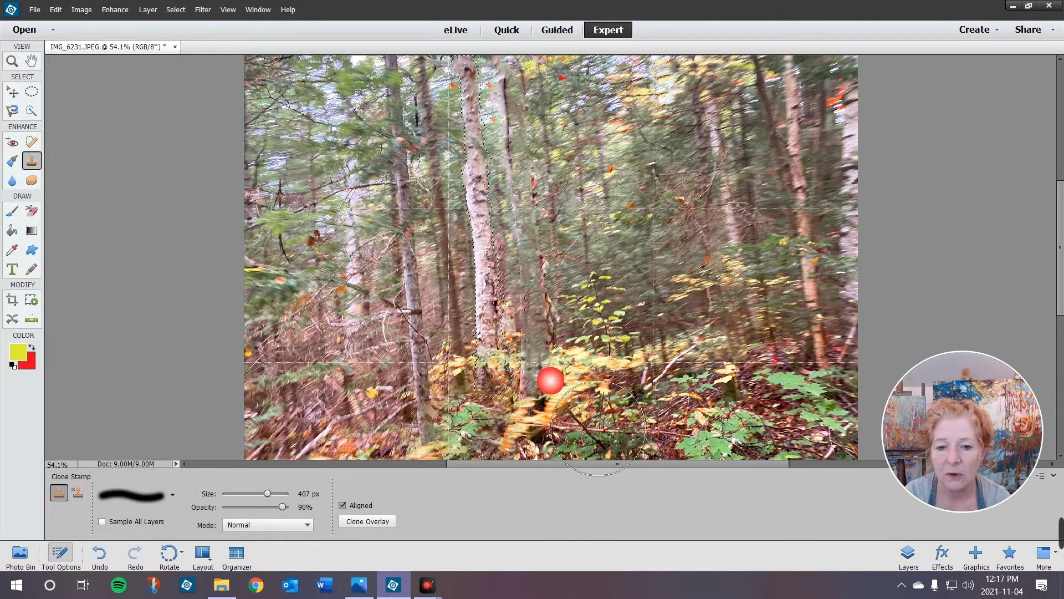
left_click(276, 483)
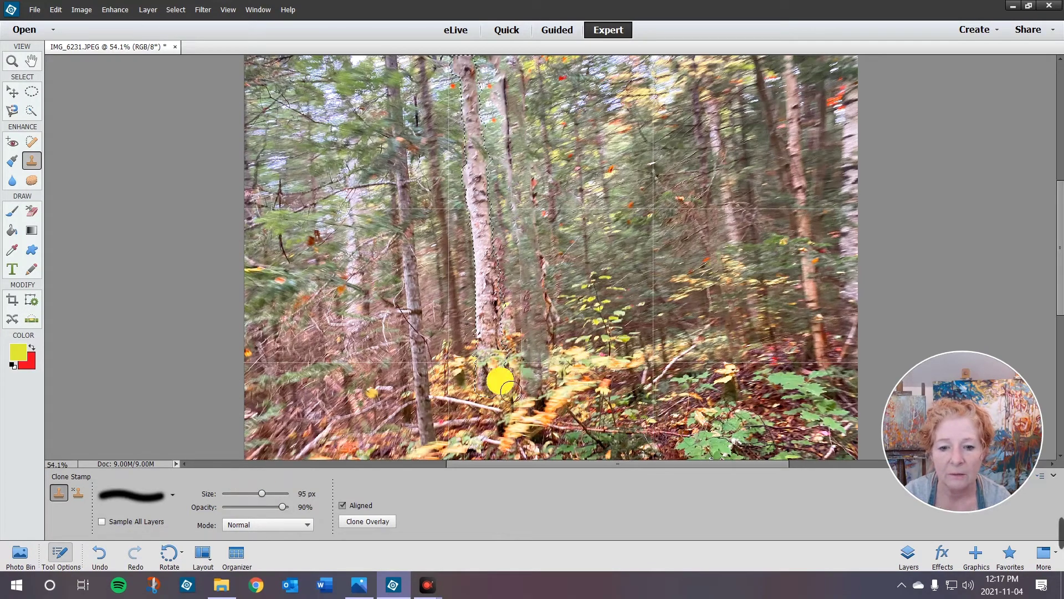
left_click_drag(262, 494, 264, 492)
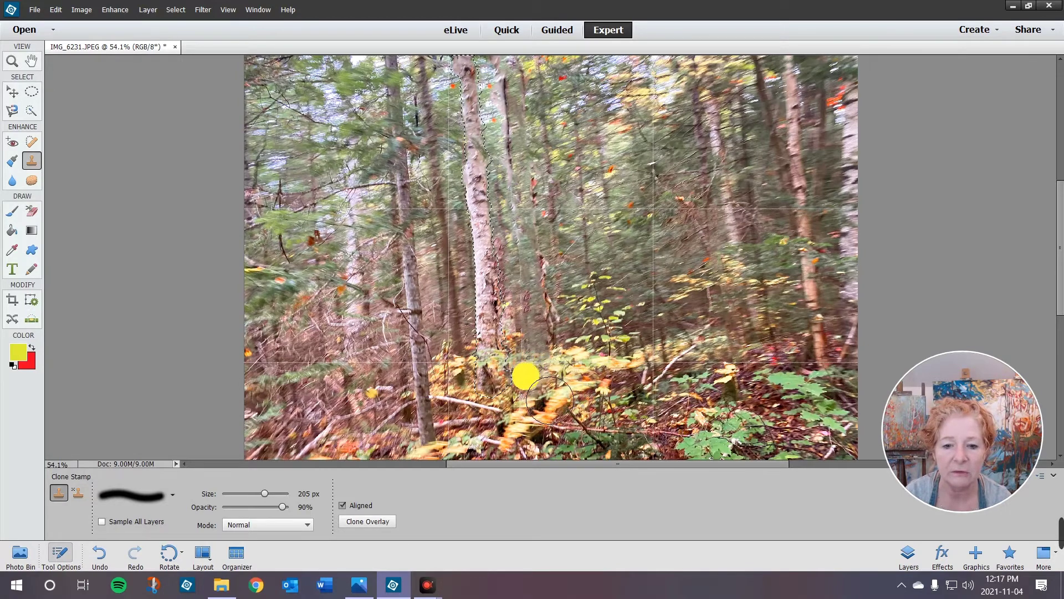
left_click(448, 439)
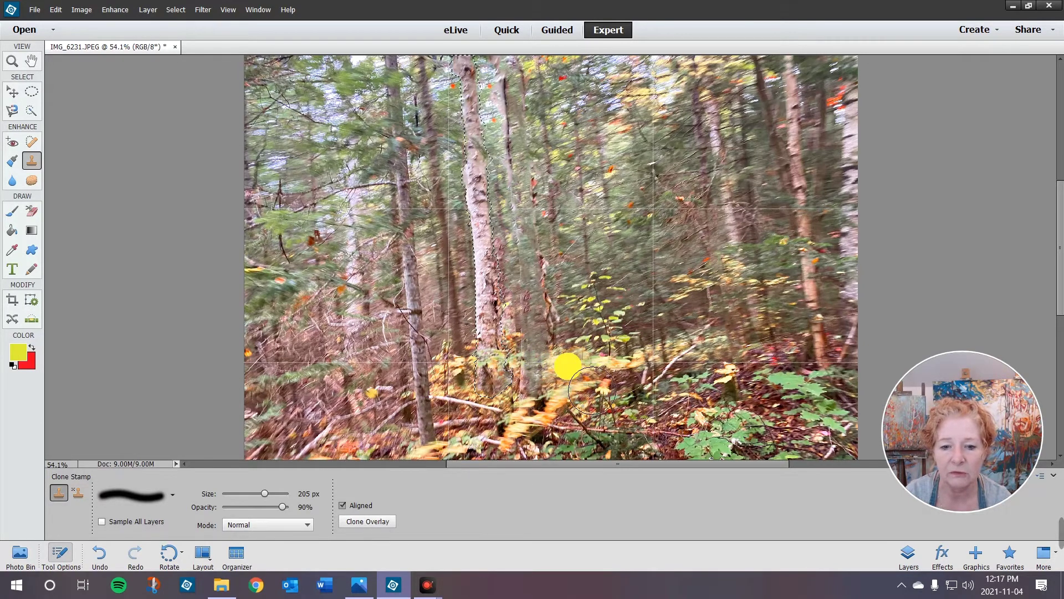
left_click(561, 395)
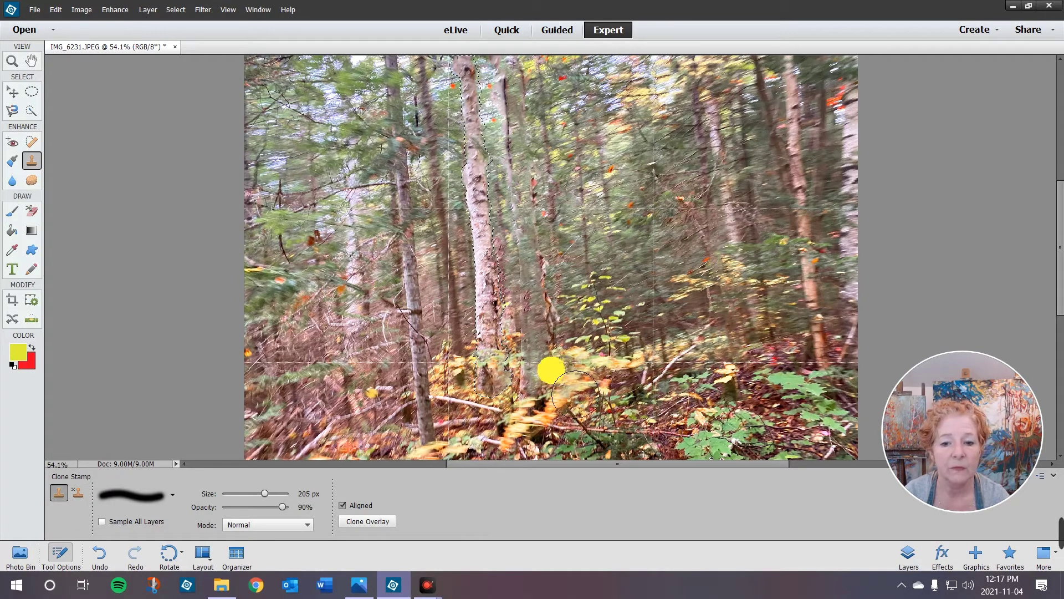
left_click(545, 368)
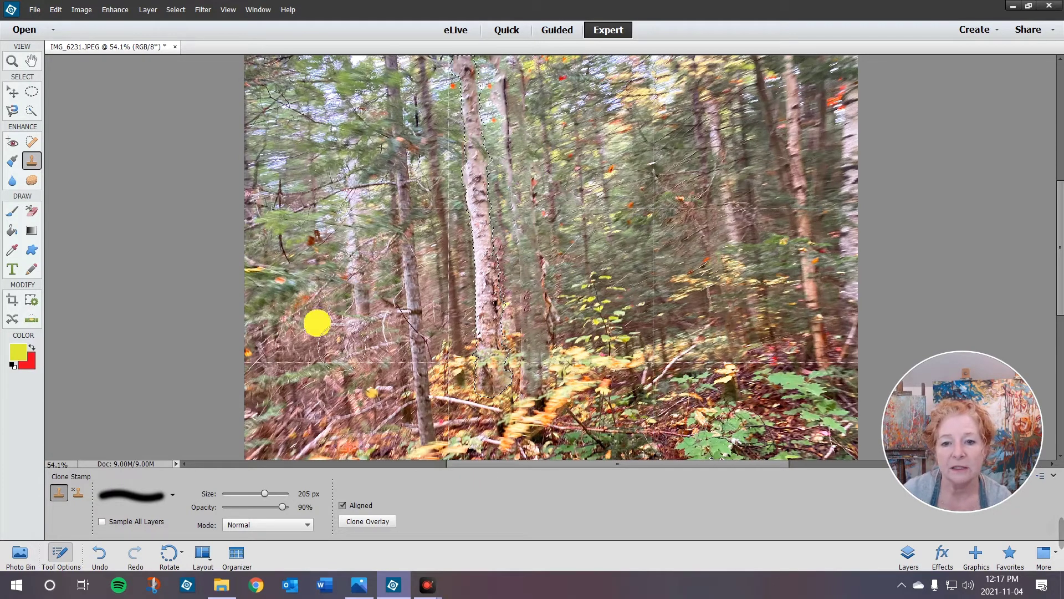
Step: Deselect the birch and clone yellow foliage over the leftover base of the old trunk with the 205 px Clone Stamp
left_click(33, 142)
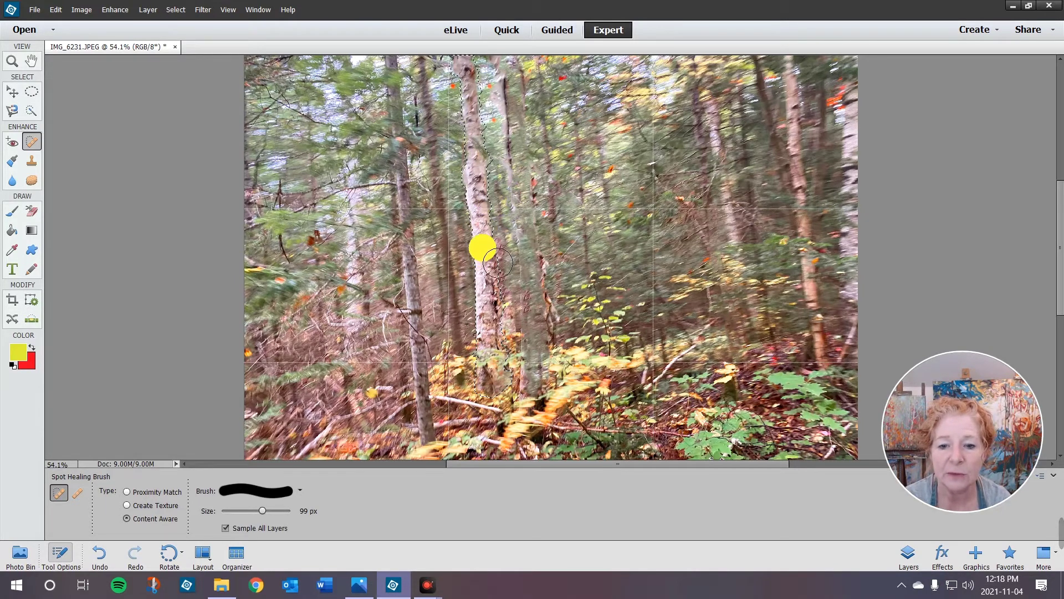
left_click(177, 11)
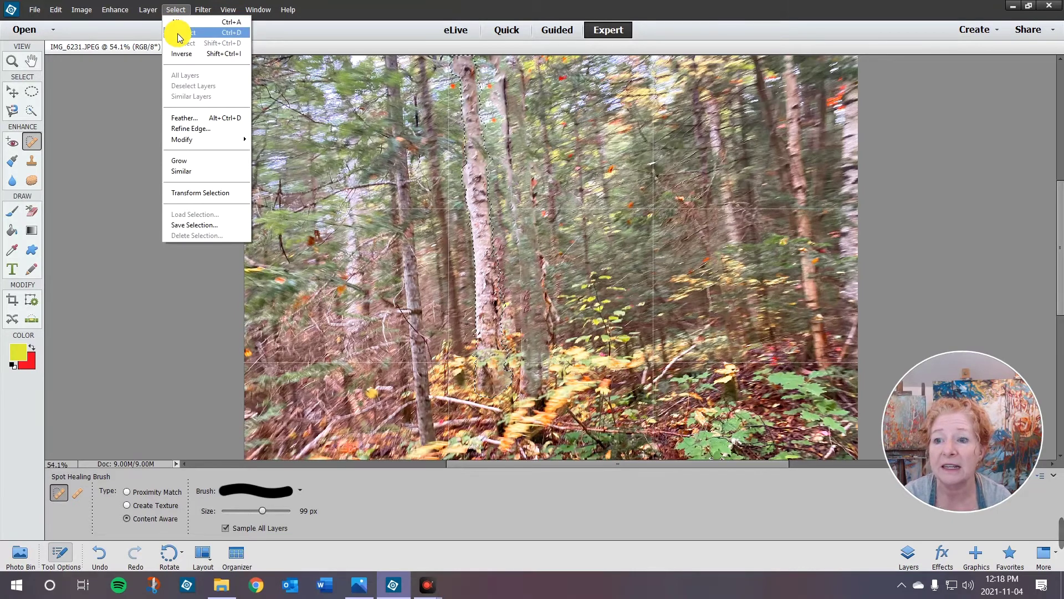
left_click(179, 33)
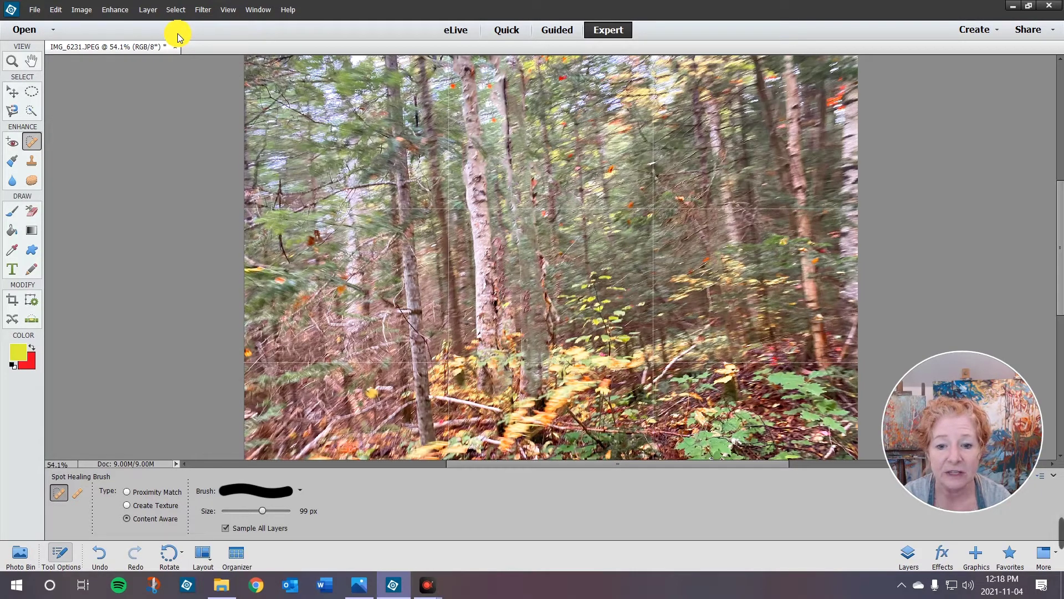
left_click(32, 160)
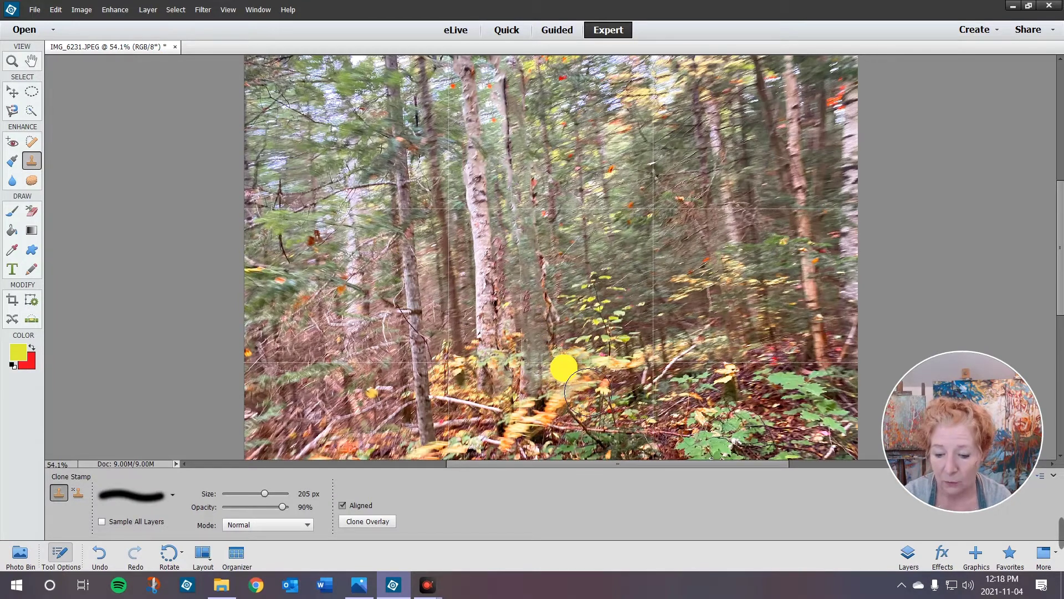
left_click(523, 385, "alt")
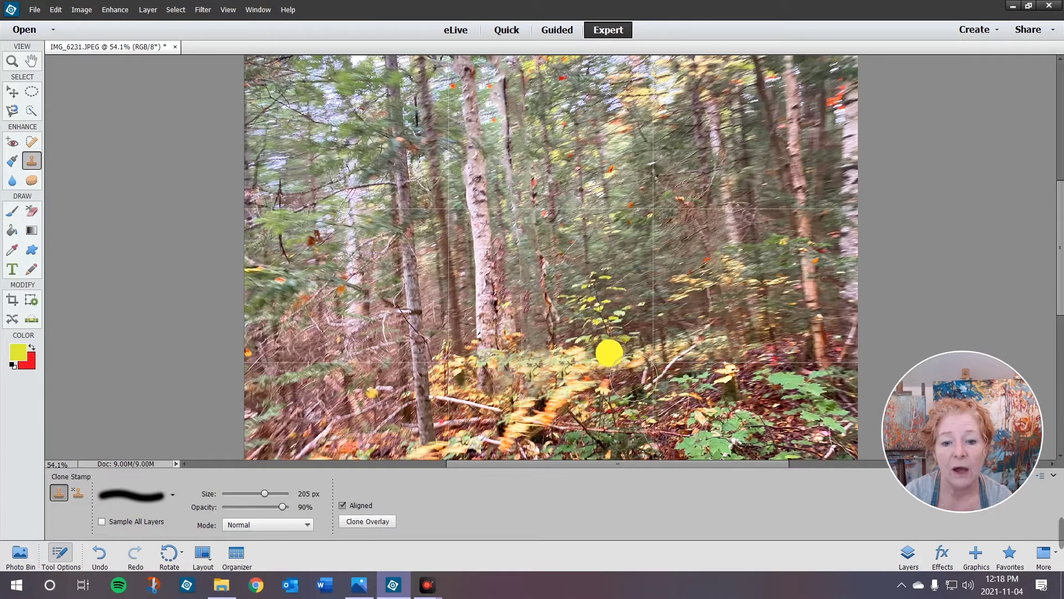
Step: Paint out the dark bark remnants at the old birch's upper and lower right edges with the Spot Healing Brush at 99 px
left_click(32, 141)
left_click_drag(504, 89, 502, 178)
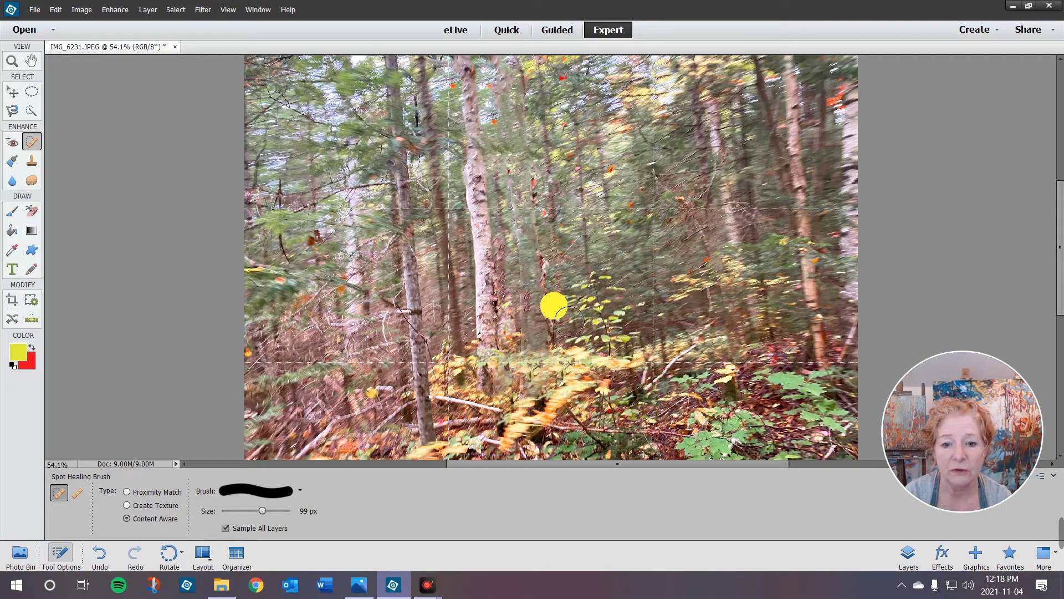
mouse_move(556, 325)
left_mouse_down()
mouse_move(545, 272)
mouse_move(560, 287)
left_mouse_up()
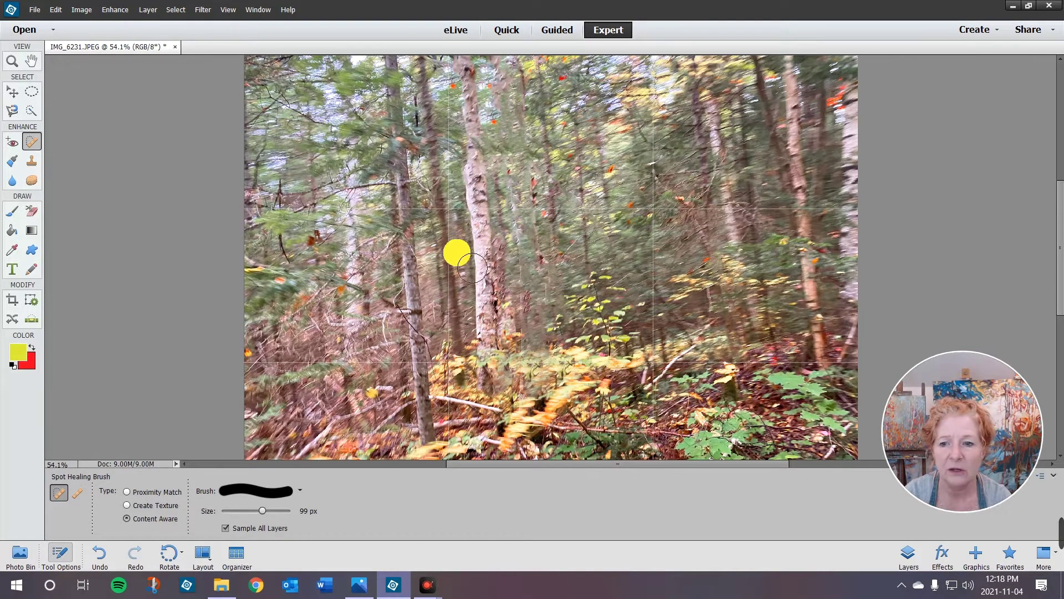
Step: Clone a thin background trunk up to the photo's top edge just right of the birch, using the Clone Stamp at 75 px
left_click(33, 162)
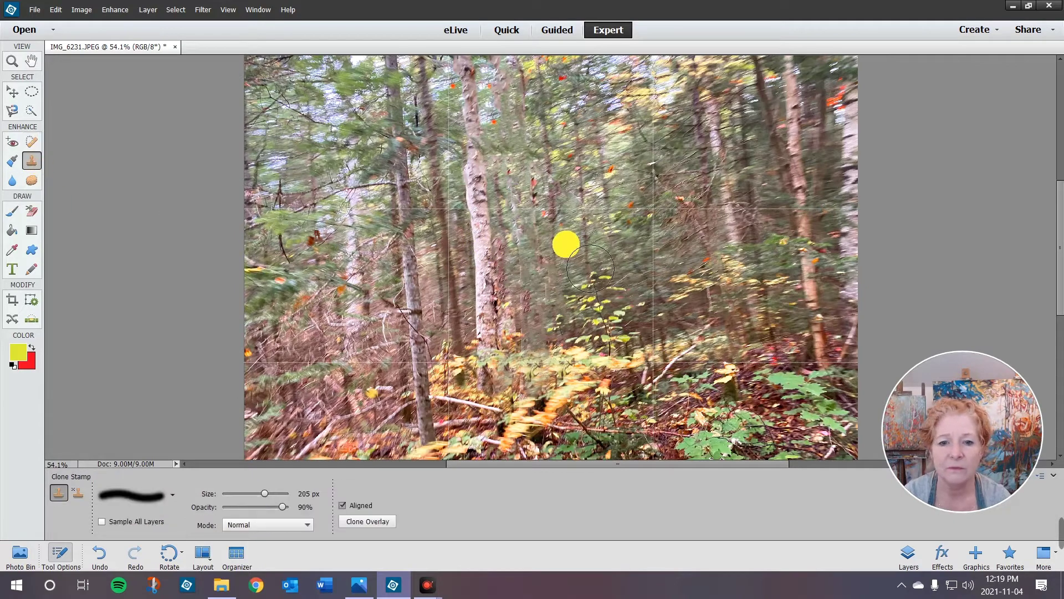
left_click_drag(265, 493, 256, 492)
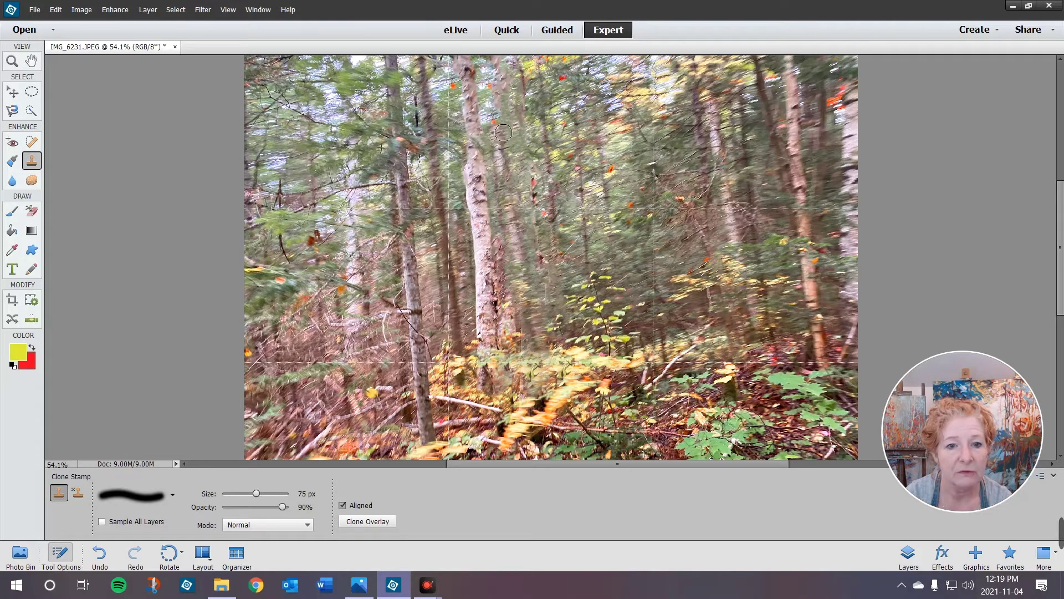
left_click(496, 86, "alt")
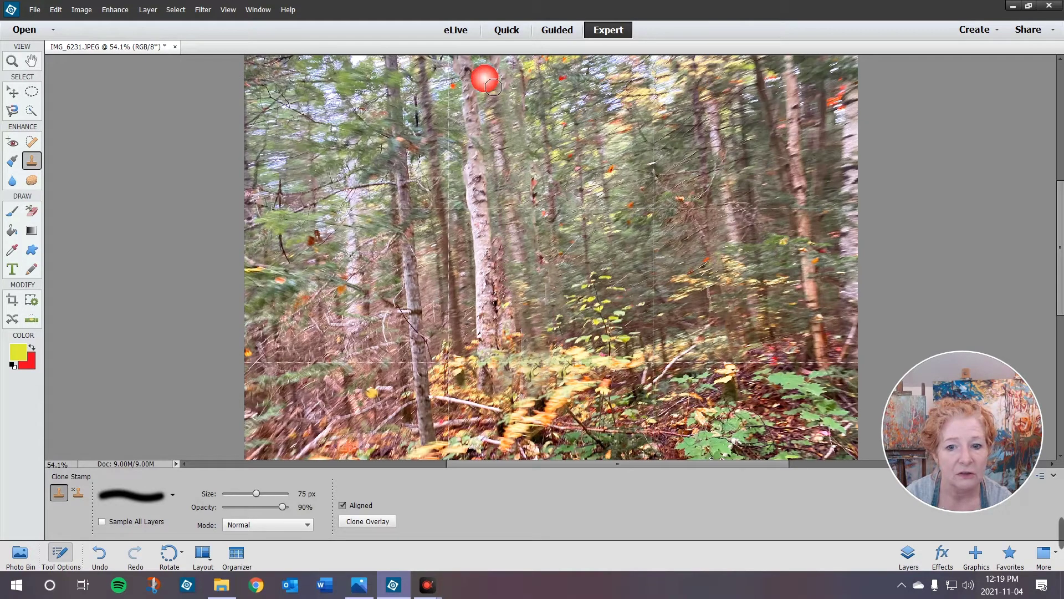
mouse_move(553, 231)
left_mouse_down()
mouse_move(611, 245)
mouse_move(622, 232)
mouse_move(597, 269)
mouse_move(585, 253)
mouse_move(471, 303)
mouse_move(486, 286)
mouse_move(465, 312)
mouse_move(443, 293)
mouse_move(466, 294)
left_mouse_up()
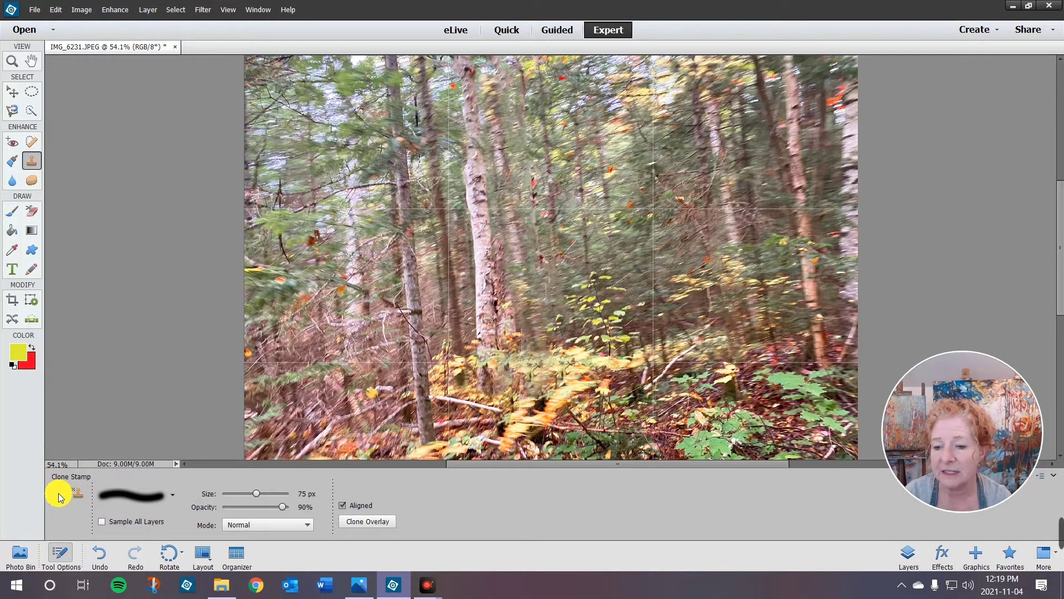
left_click(60, 554)
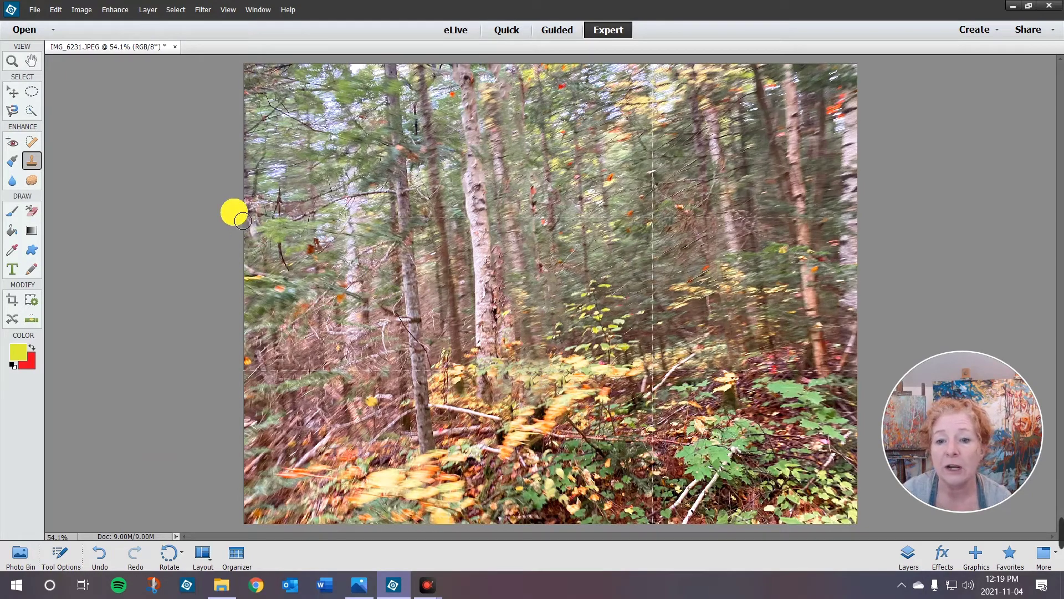
Step: Lighten only the yellows of the photo with a Hue/Saturation adjustment, setting Lightness to +34
left_click(83, 10)
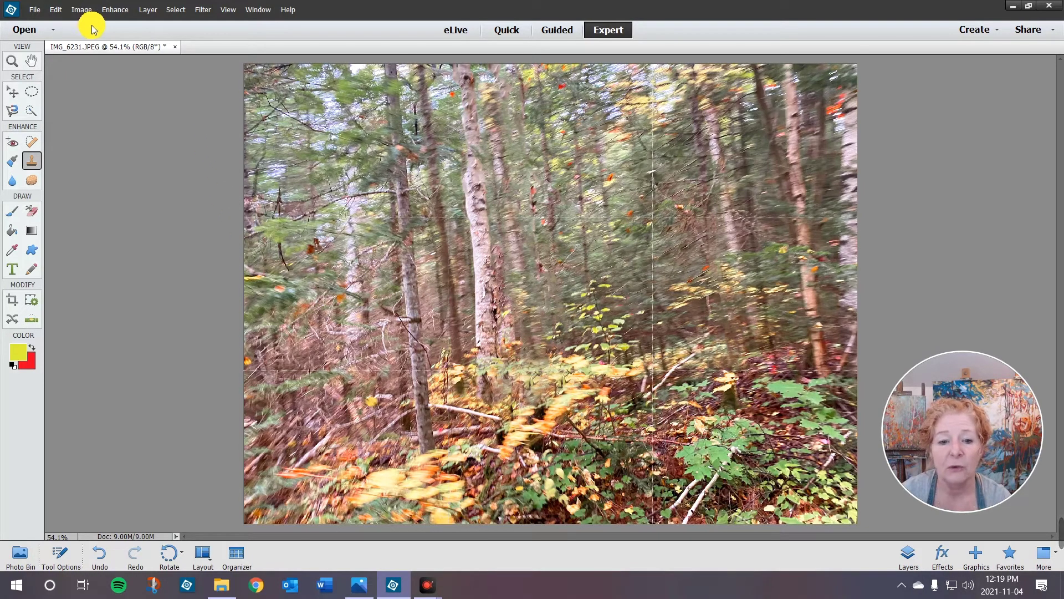
left_click(116, 10)
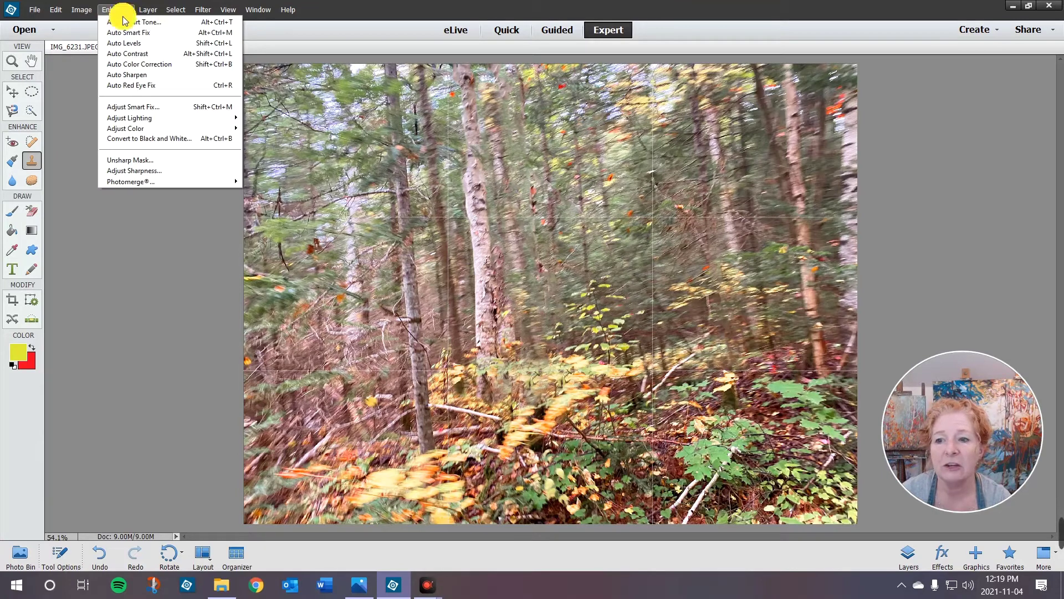
mouse_move(178, 129)
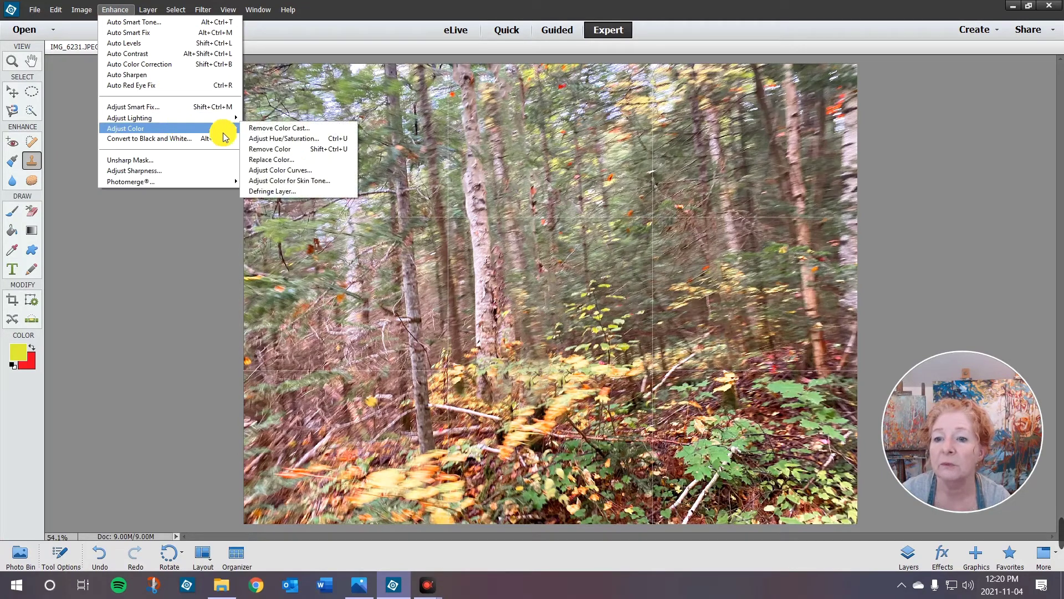
left_click(259, 140)
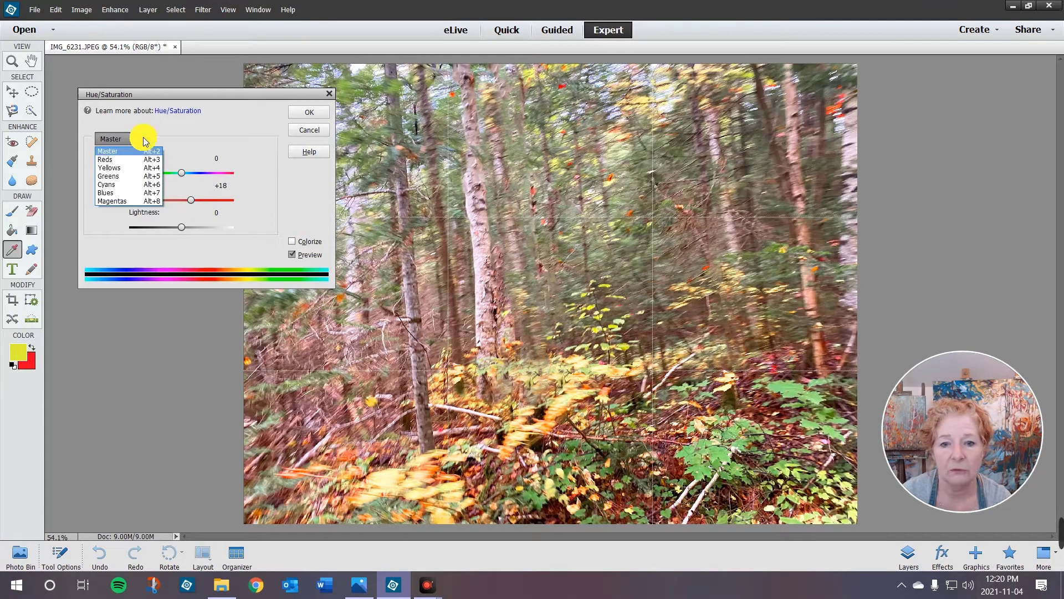
left_click(132, 166)
left_click_drag(181, 227, 196, 232)
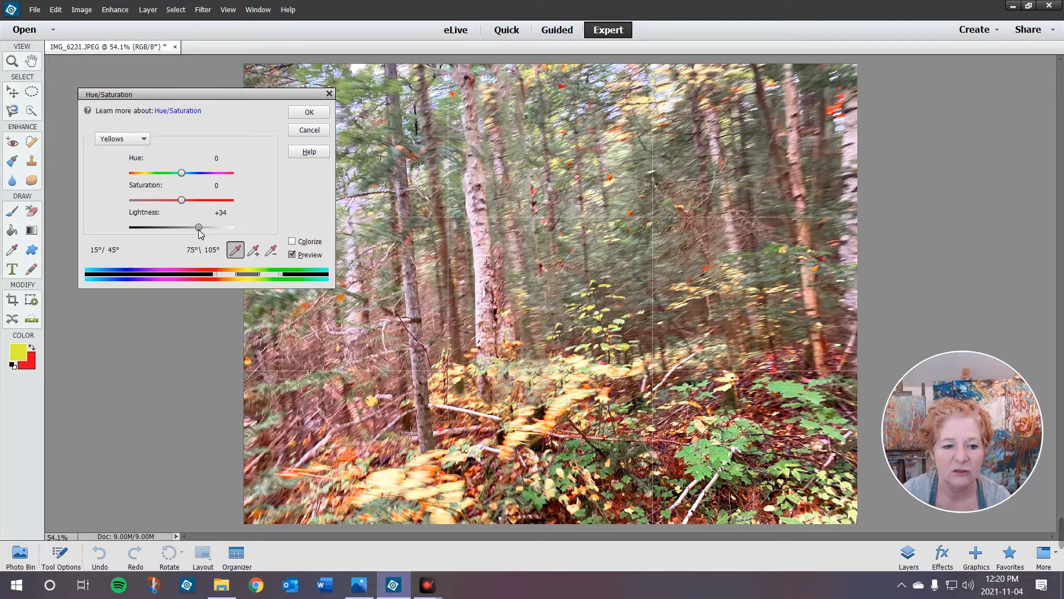
left_click(319, 112)
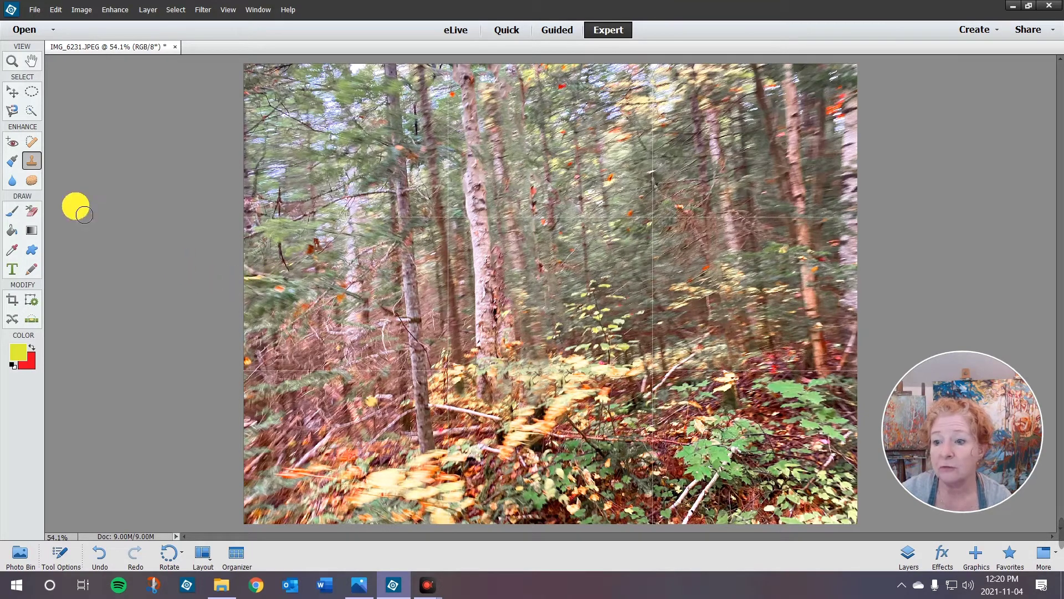
Step: Start a crop and expand the crop frame to take in almost the whole photo
left_click(12, 299)
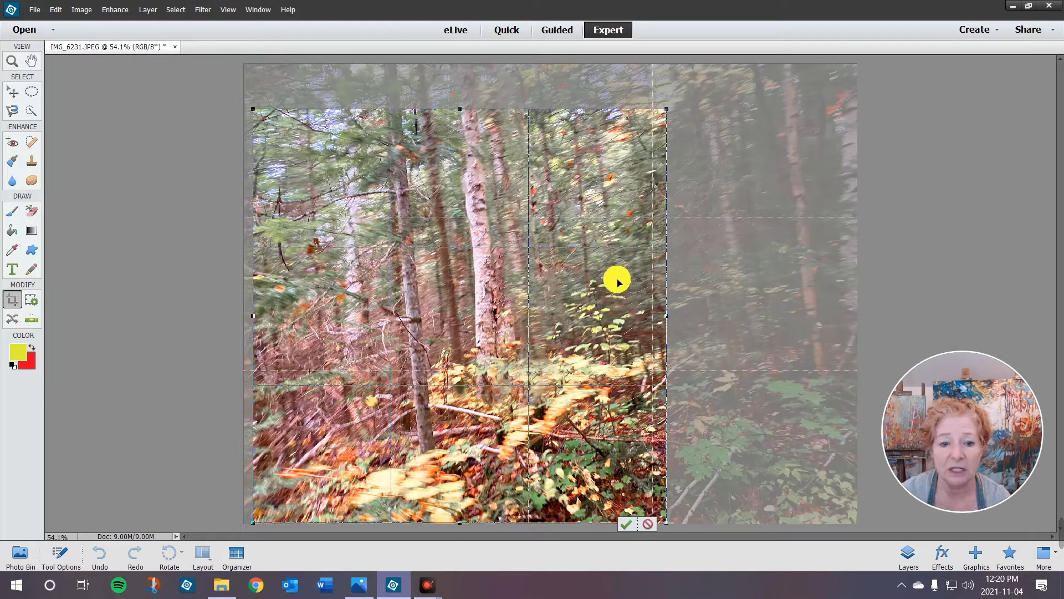
left_click_drag(666, 109, 857, 68)
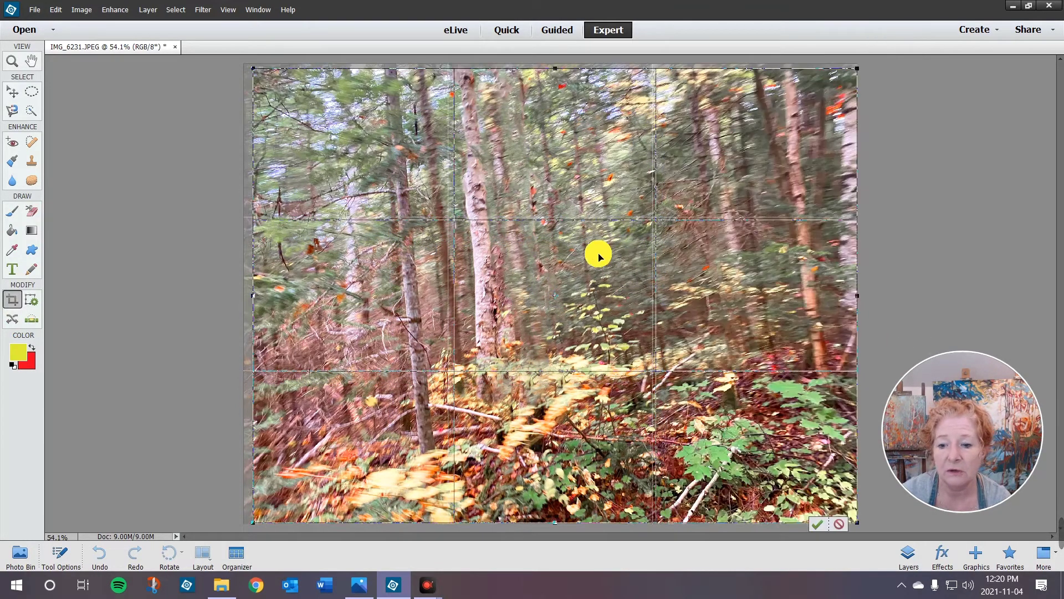
left_click_drag(259, 301, 251, 303)
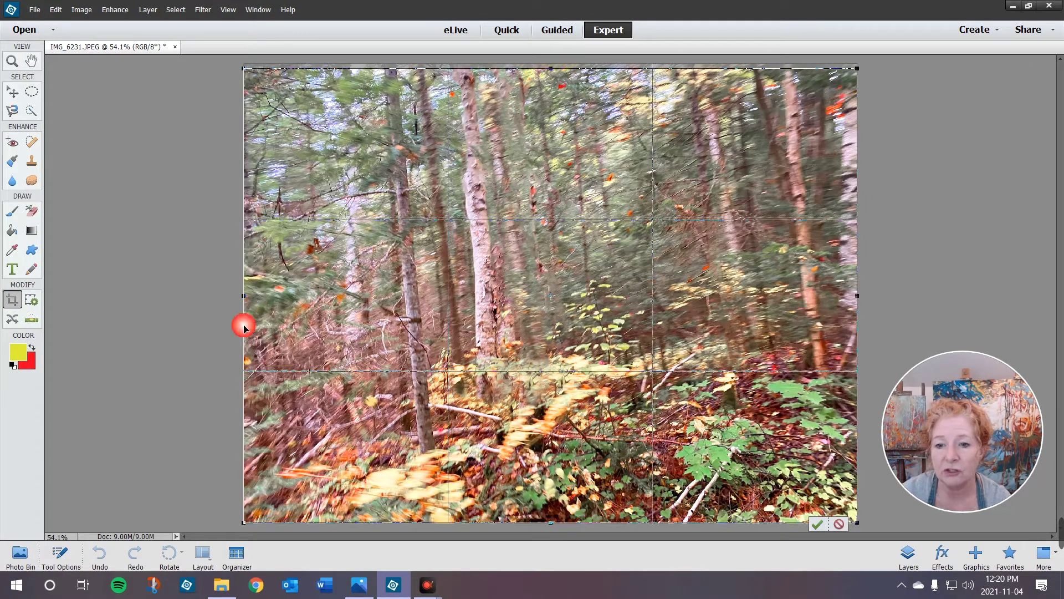
Step: Examine the crop options: the aspect-ratio presets, the suggested crops and the grid overlay choices
left_click(59, 555)
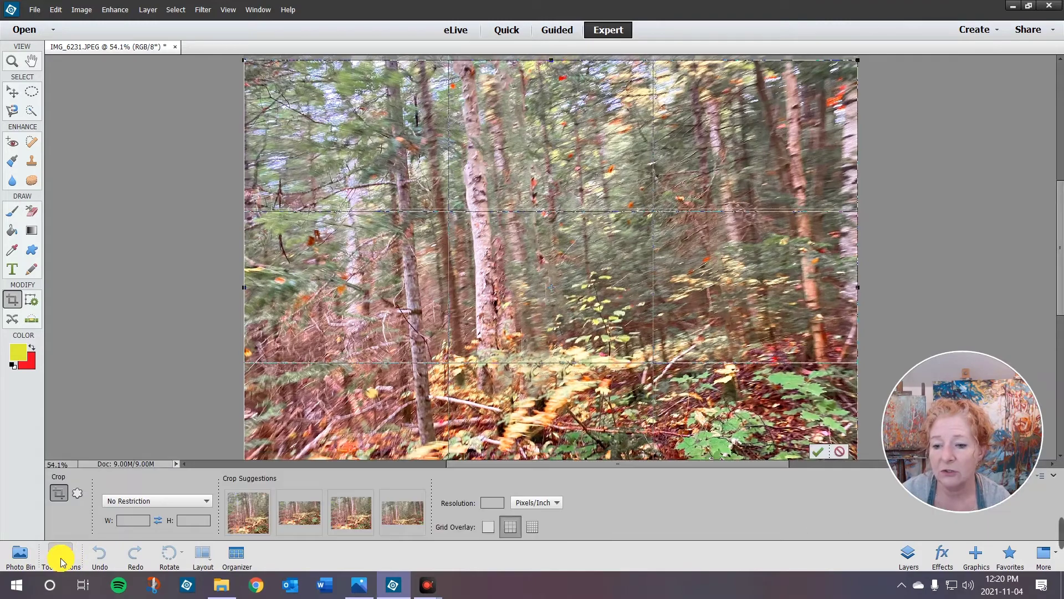
left_click(204, 503)
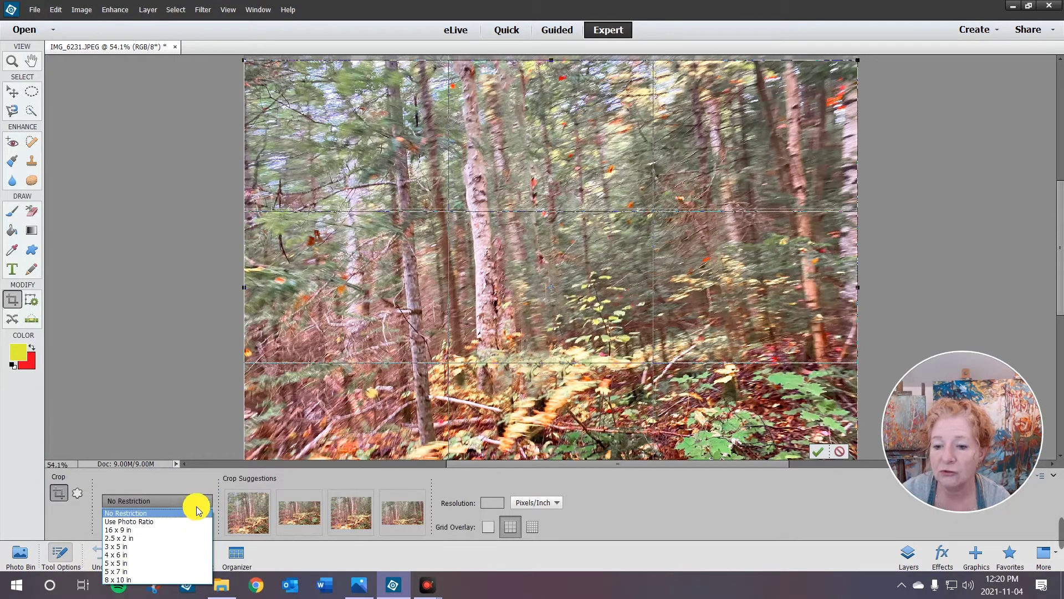
left_click(204, 502)
left_click(352, 505)
left_click(281, 521)
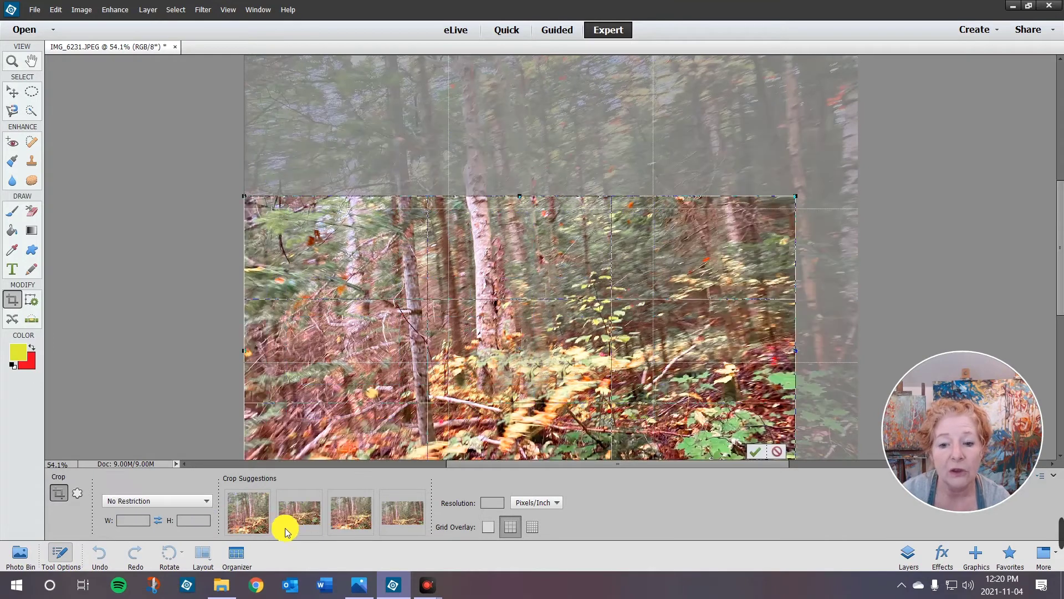
left_click(333, 518)
left_click(317, 511)
left_click(357, 515)
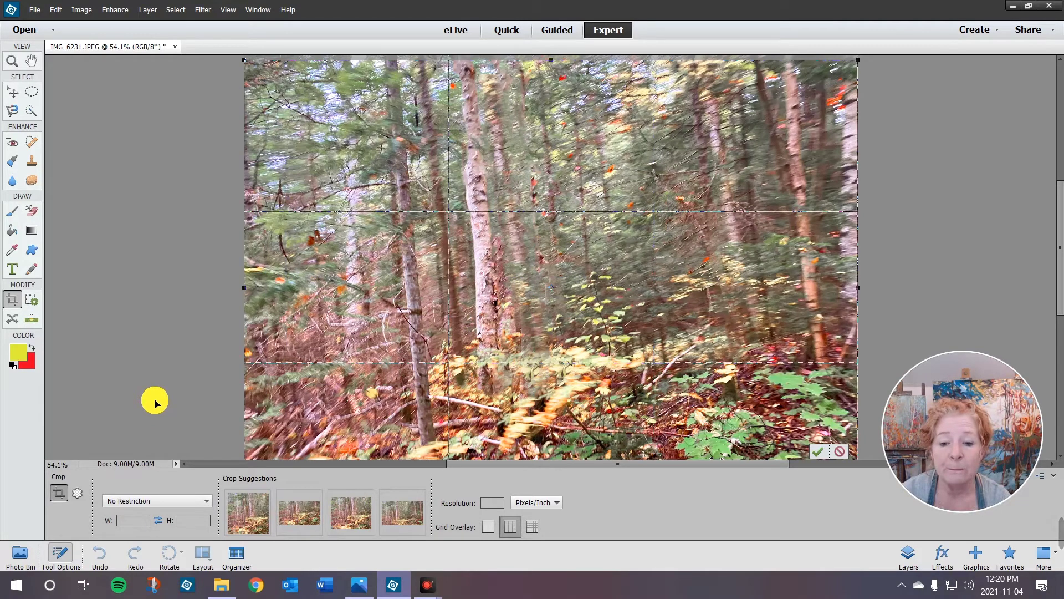
left_click(489, 528)
left_click(509, 529)
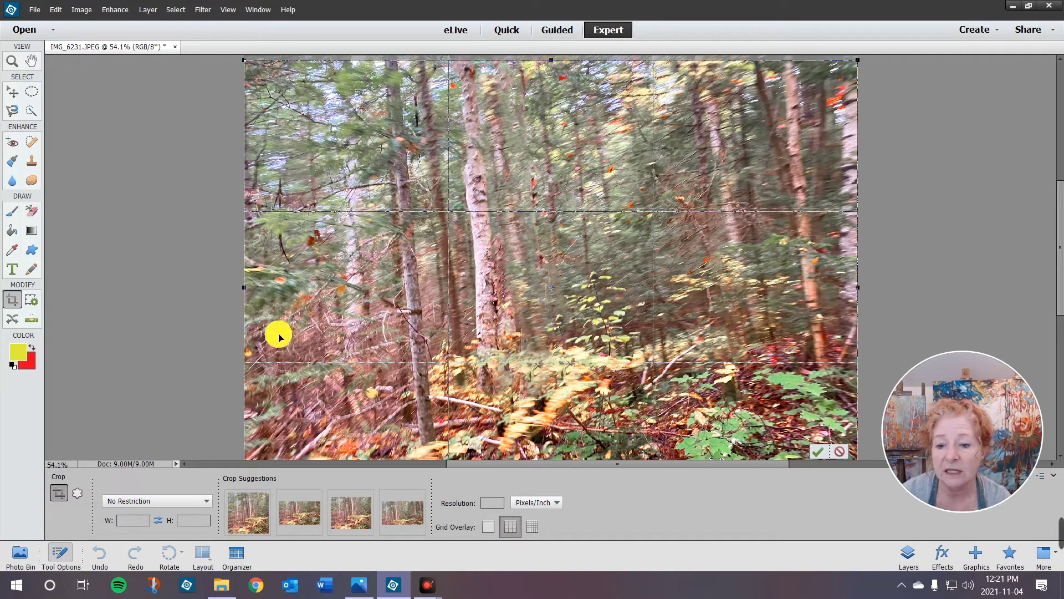
left_click(60, 553)
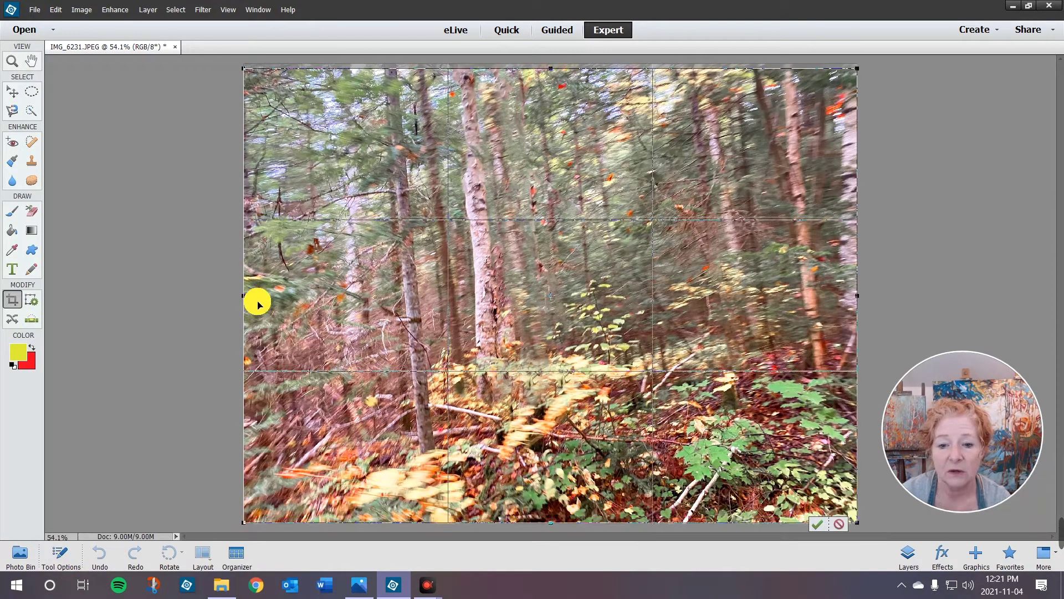
Step: Crop a strip off the photo's left side and a sliver off its right edge, keeping the full top
left_click_drag(244, 295, 287, 296)
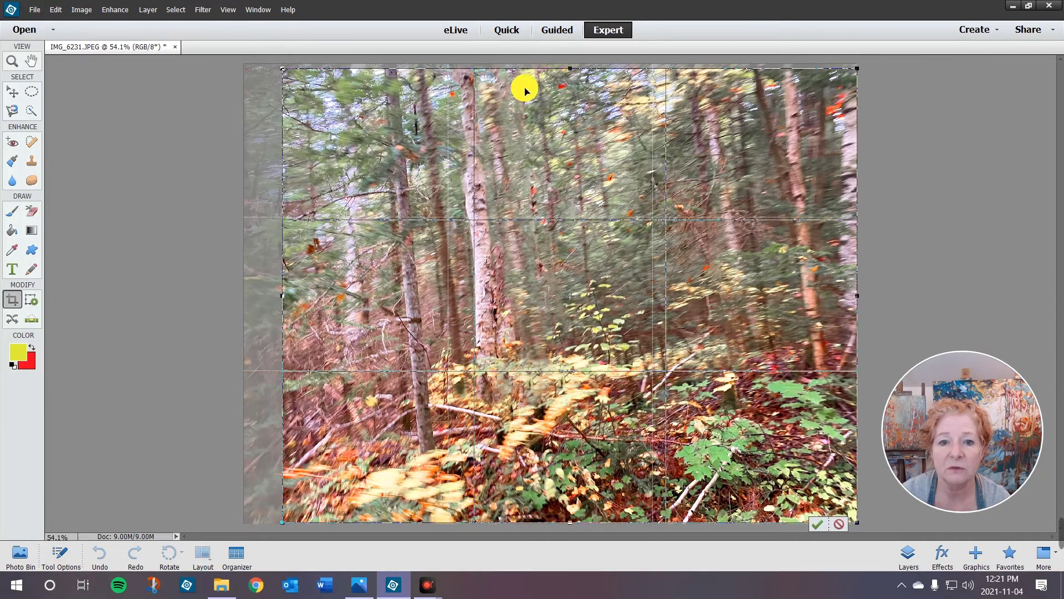
left_click_drag(568, 71, 570, 63)
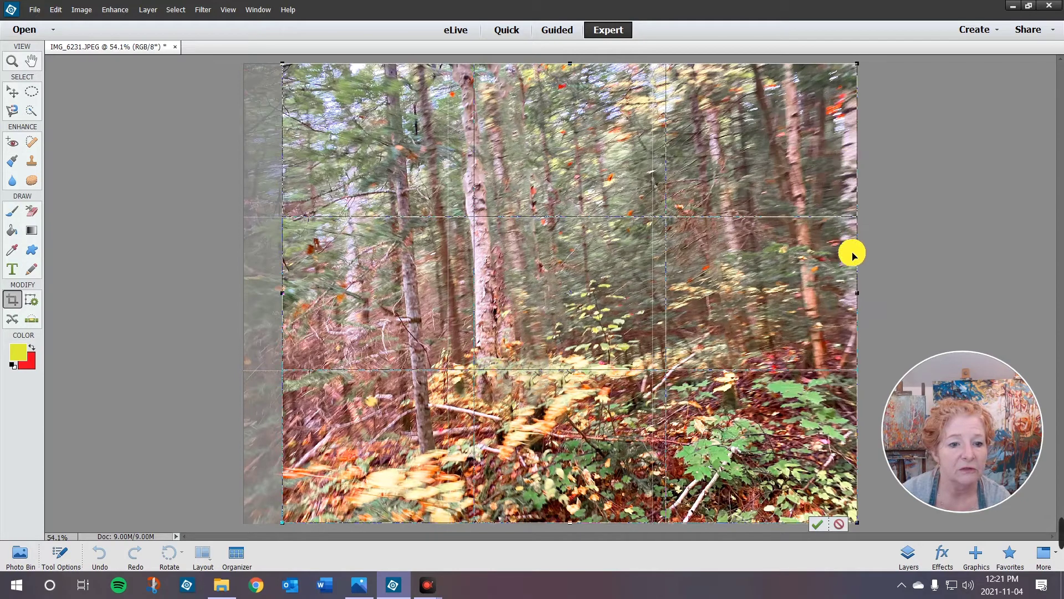
left_click_drag(860, 295, 852, 300)
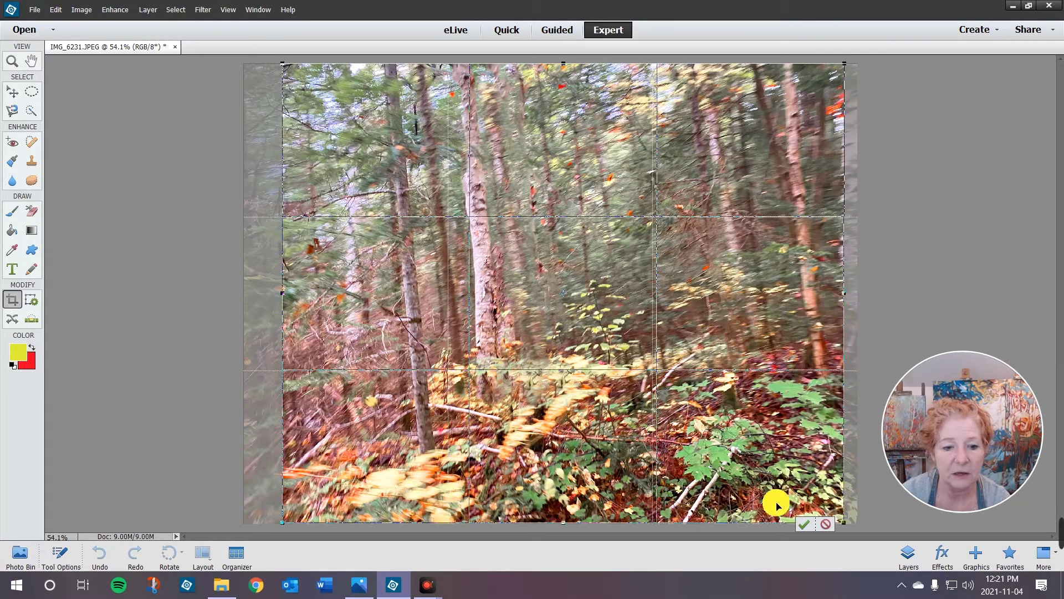
left_click(805, 523)
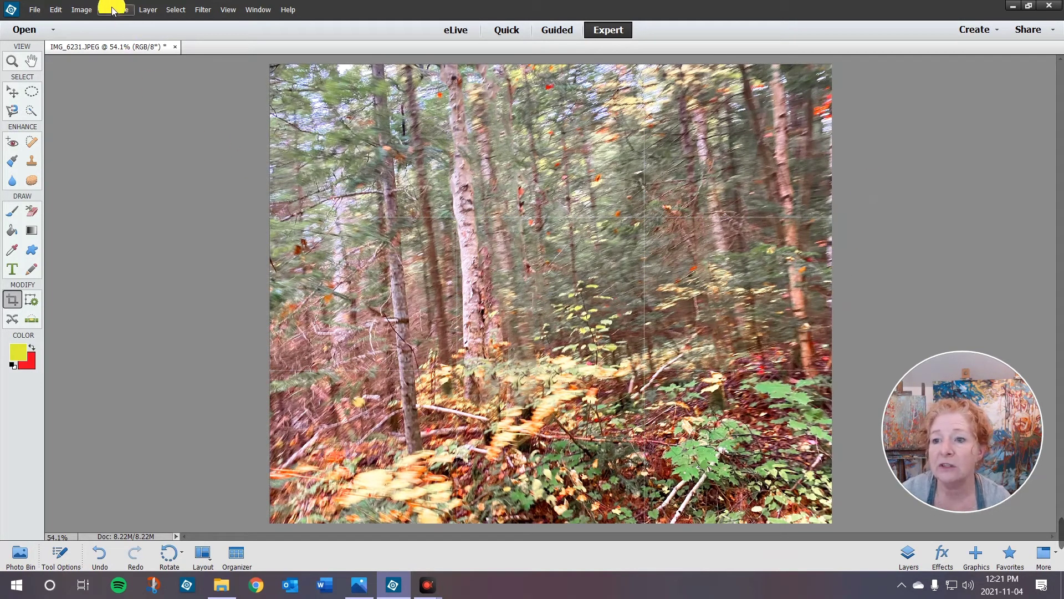
Step: Resize the image to a square document size of 48 by 48 inches without constraining proportions
left_click(81, 10)
mouse_move(116, 75)
left_click(168, 73)
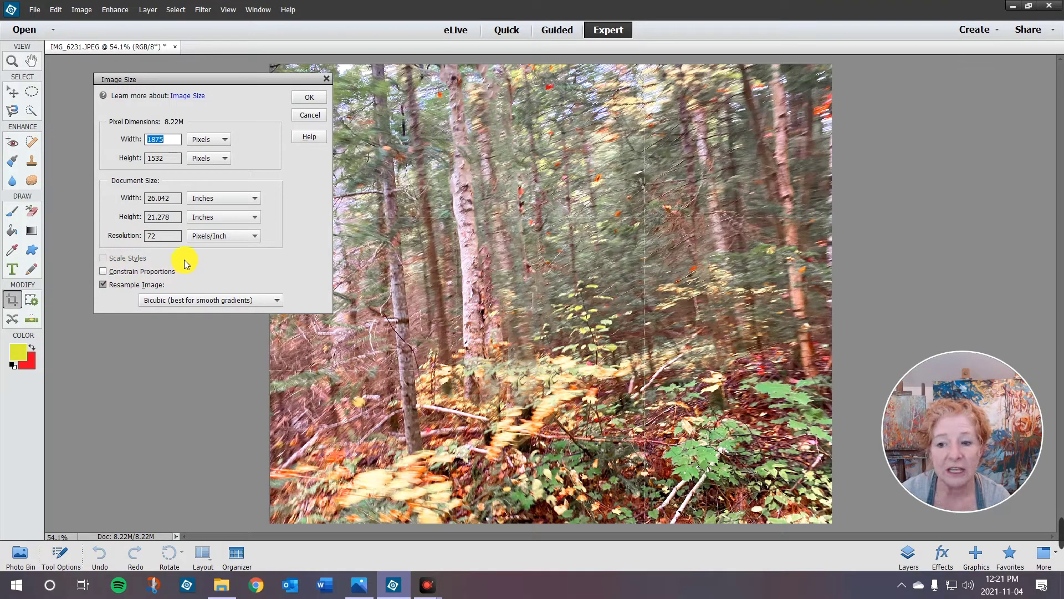
double_click(176, 200)
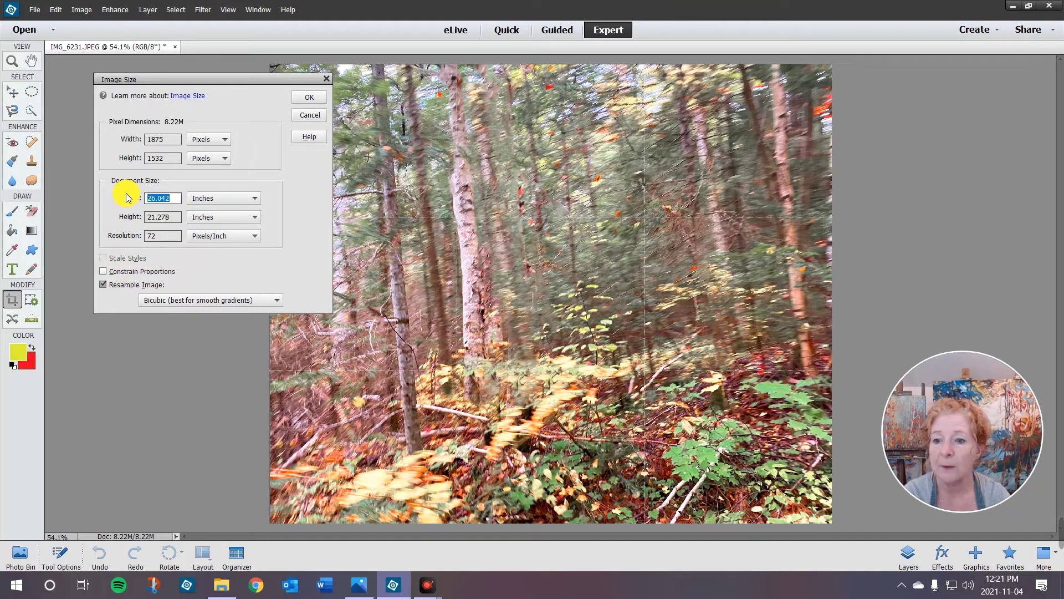
type("48")
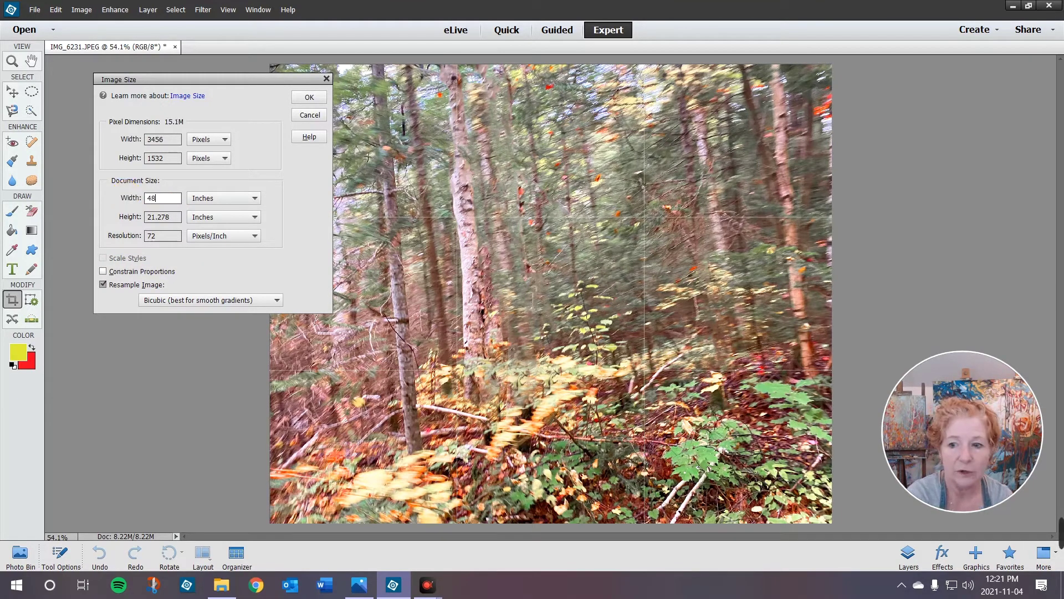
double_click(162, 217)
type("48")
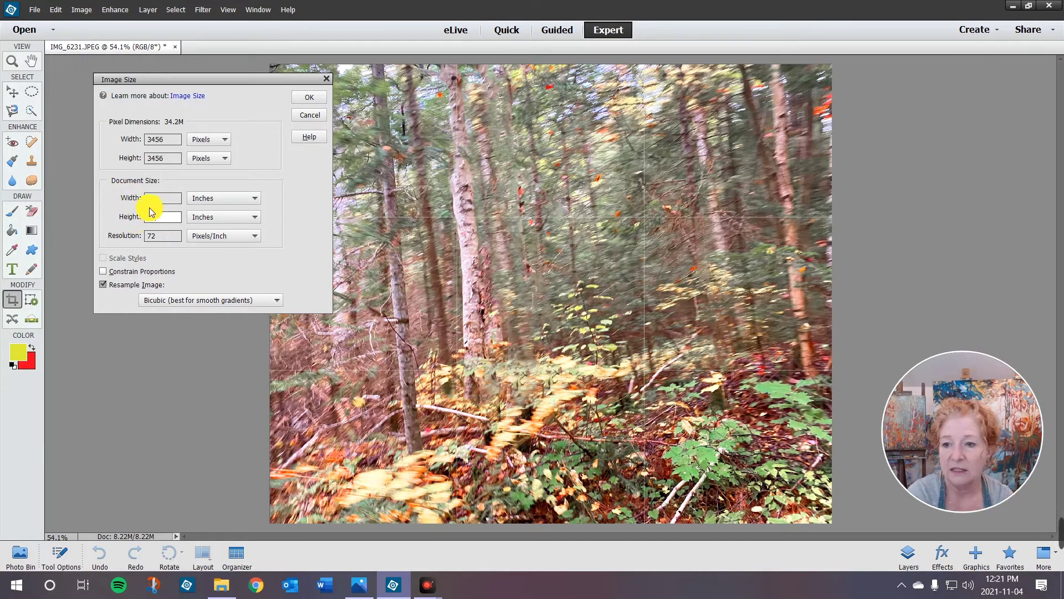
left_click(312, 99)
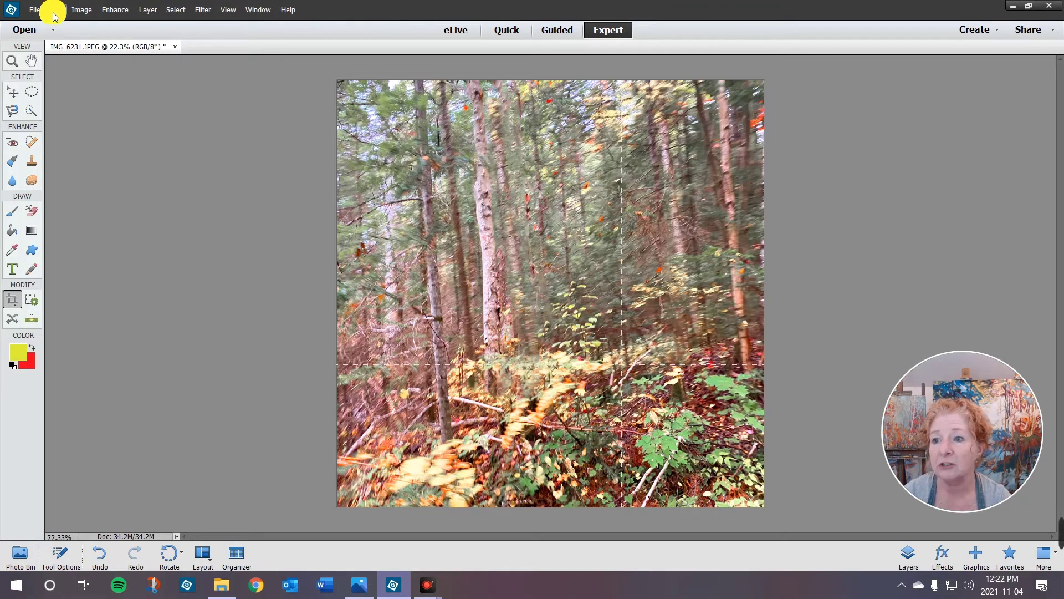
Step: Save the photo as JPEG IMG_6231 in the "square" folder at Maximum quality 12 with the Baseline ("Standard") format
left_click(34, 10)
left_click(46, 117)
left_click_drag(102, 201, 102, 132)
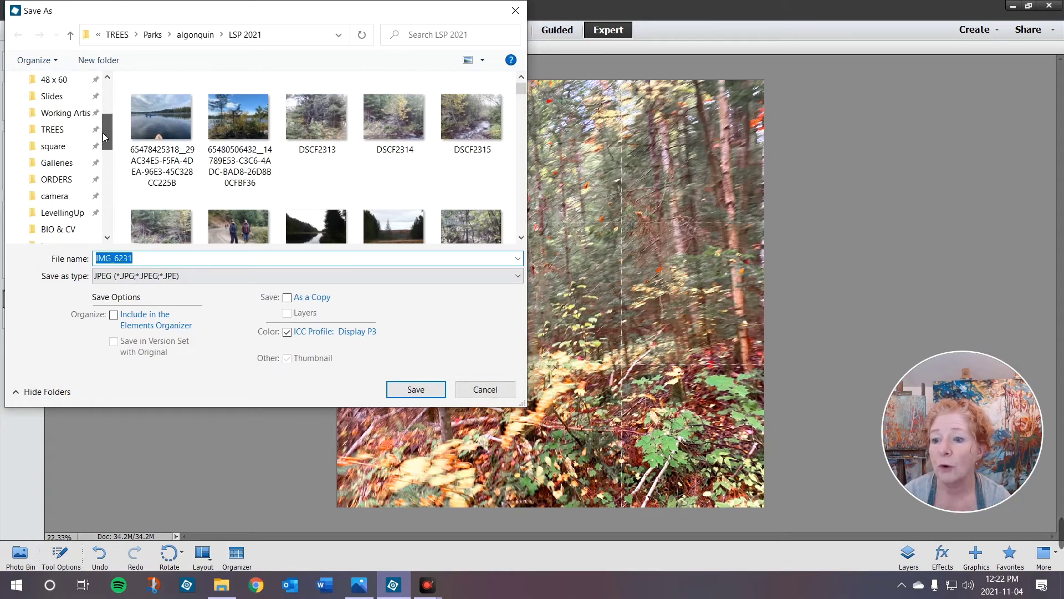
left_click(65, 148)
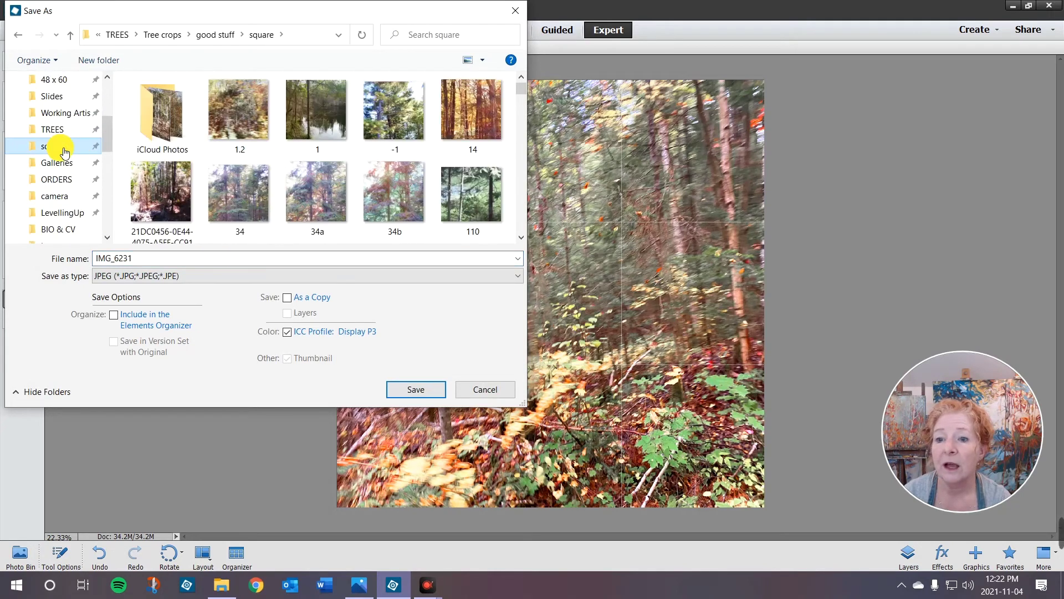
left_click(427, 390)
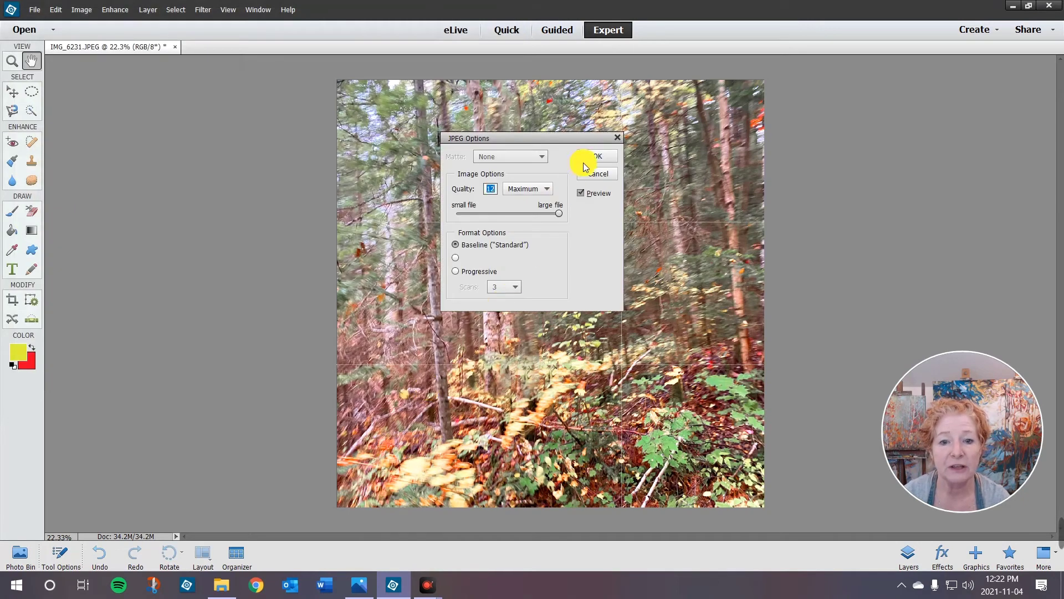
left_click(596, 158)
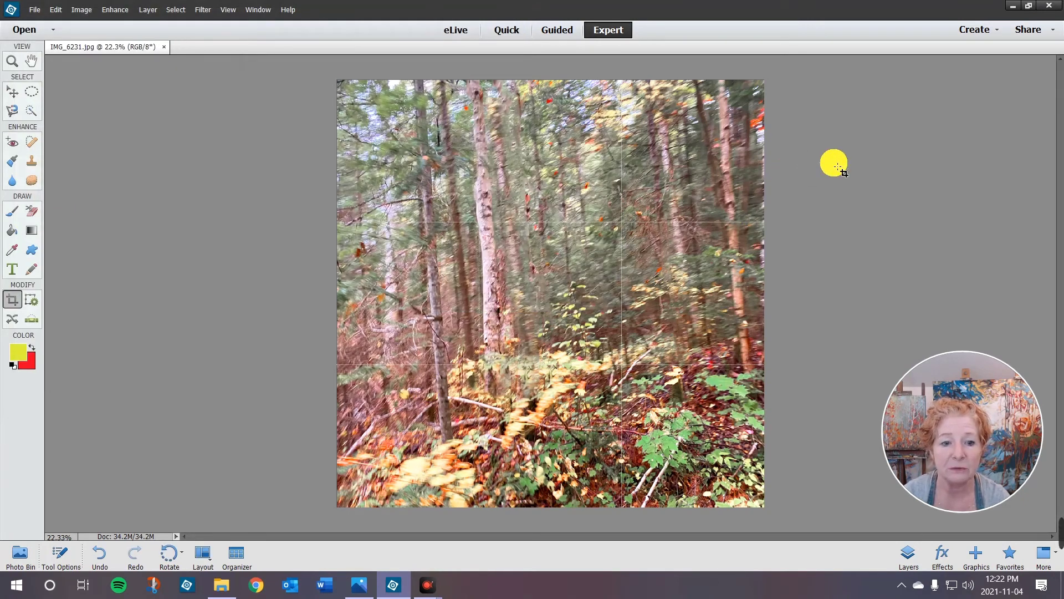